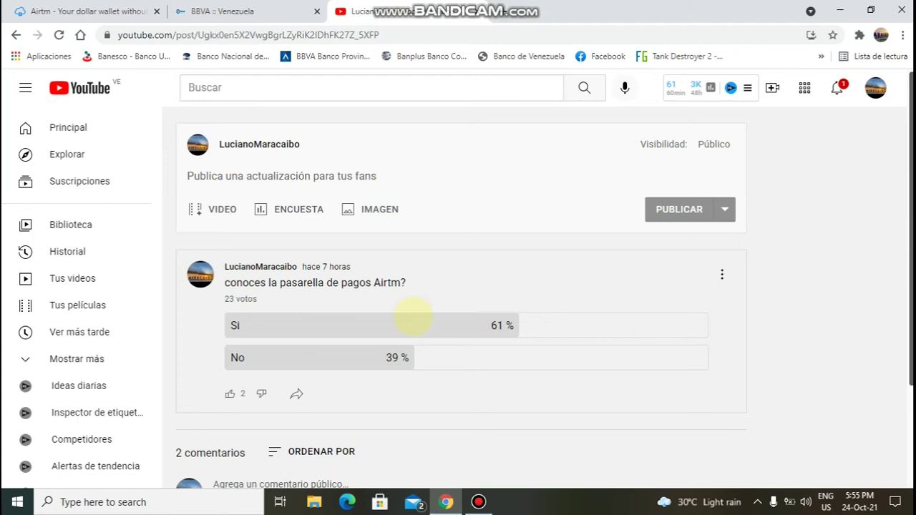
# Switch to the Airtm page and open the payment methods section of the account settings
pyautogui.click(68, 11)
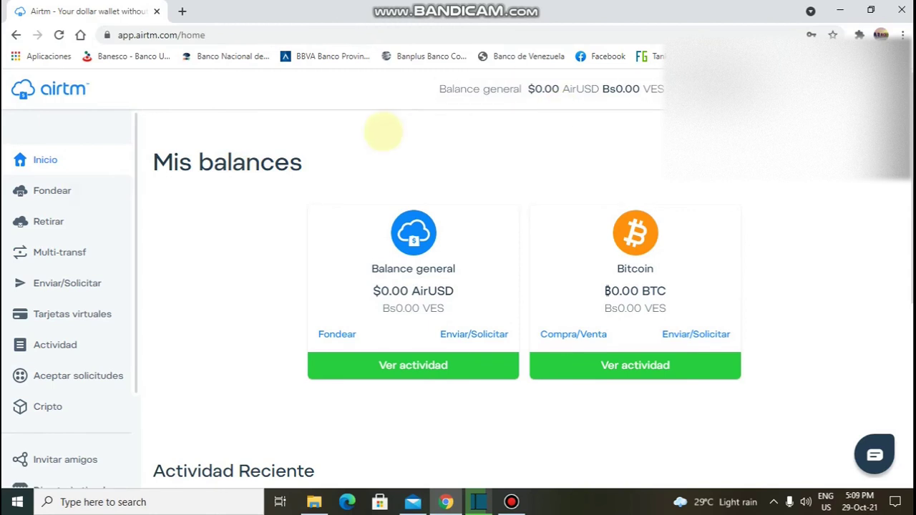
pyautogui.click(48, 221)
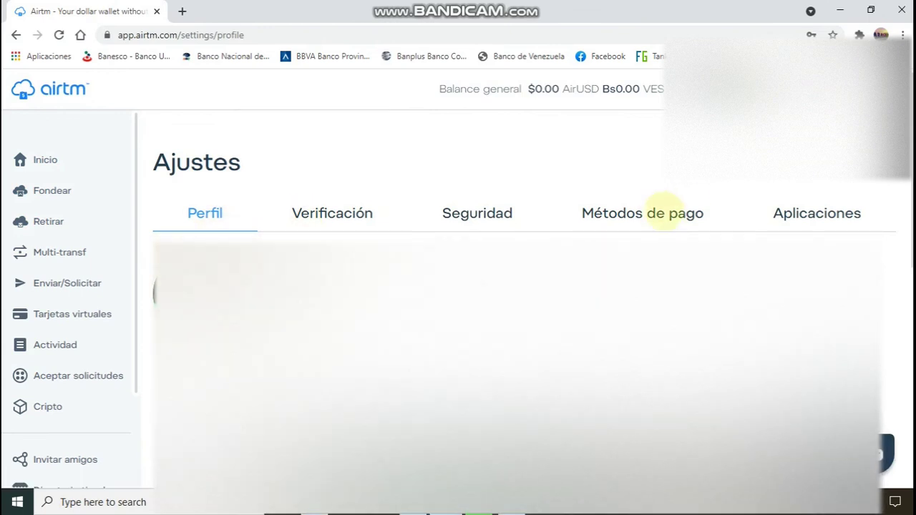
pyautogui.click(657, 212)
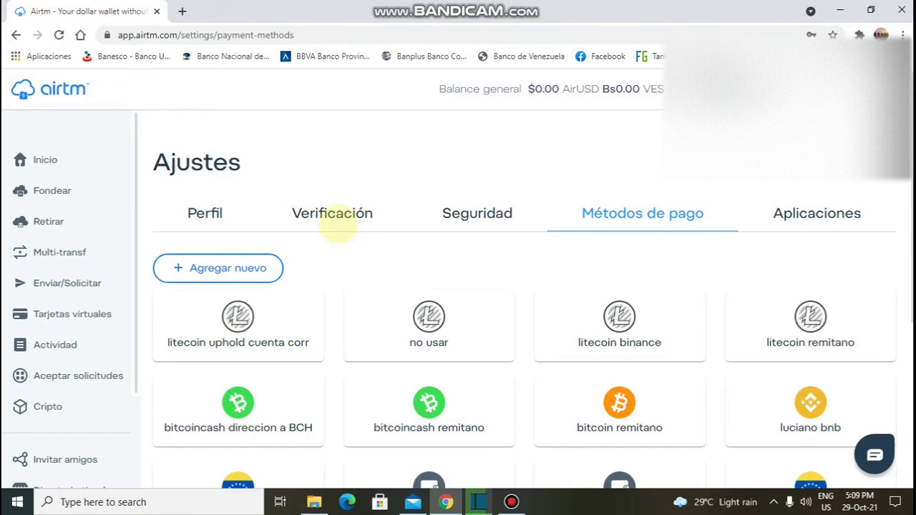
# Start adding a new payment method for Venezuela Banesco, found by searching for banesco, with the alias banesco
pyautogui.click(187, 278)
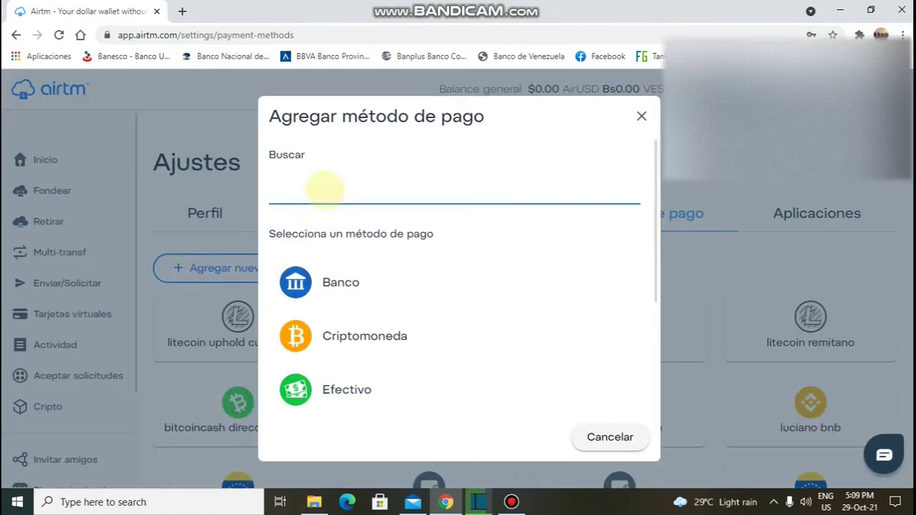
pyautogui.write('banesco')
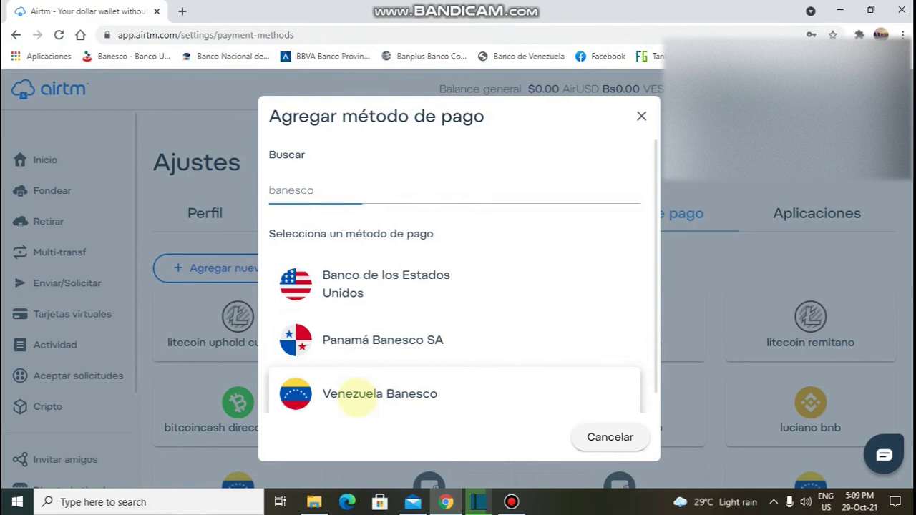
pyautogui.click(350, 395)
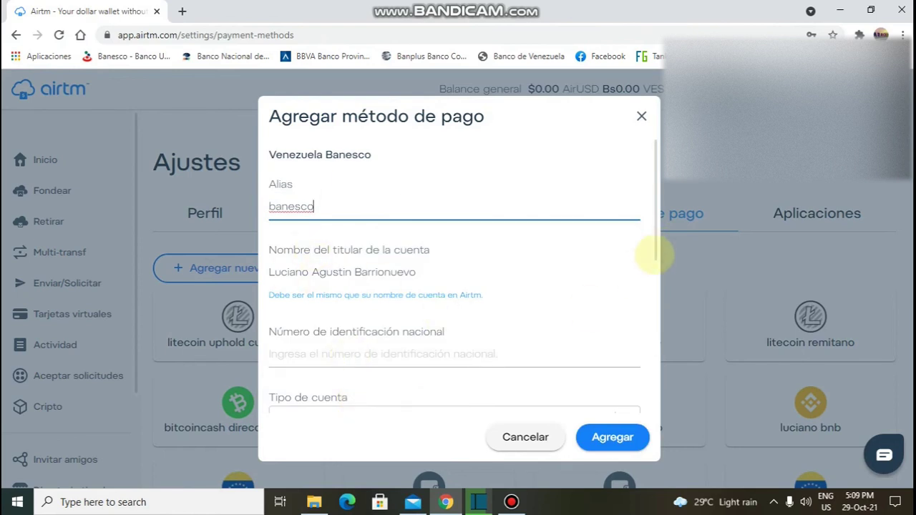
# Examine the Banesco form's ID number, account type, account number and interbank transfer fields, and cancel the form without adding the method
pyautogui.scroll(-1, 650, 258)
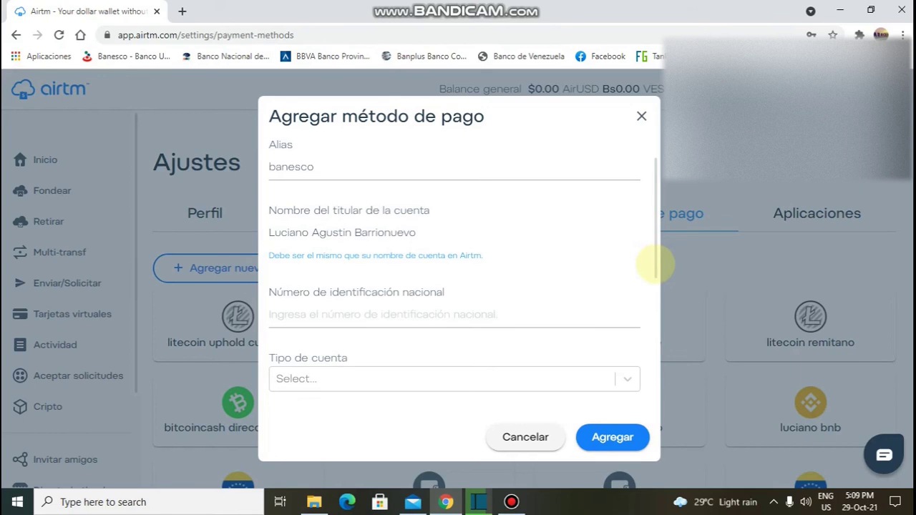
pyautogui.scroll(-1, 653, 265)
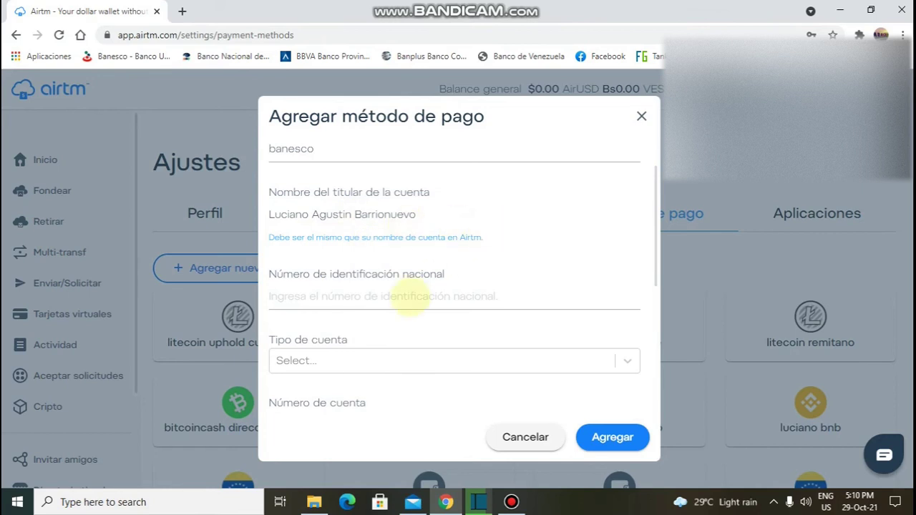
pyautogui.click(409, 296)
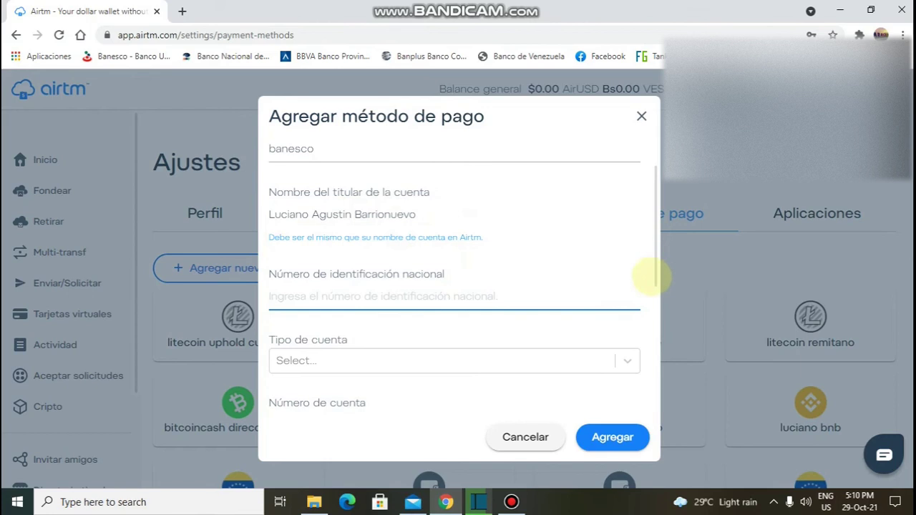
pyautogui.moveTo(651, 279); pyautogui.dragTo(650, 287)
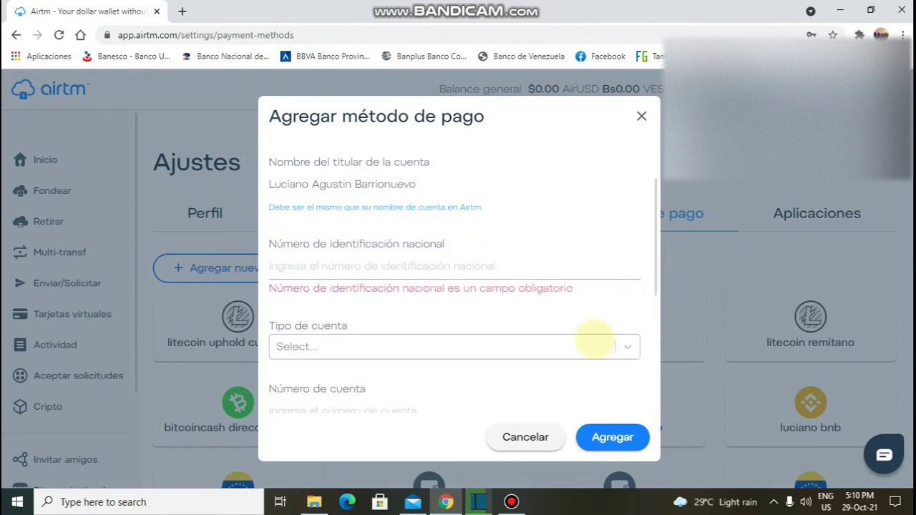
pyautogui.click(593, 342)
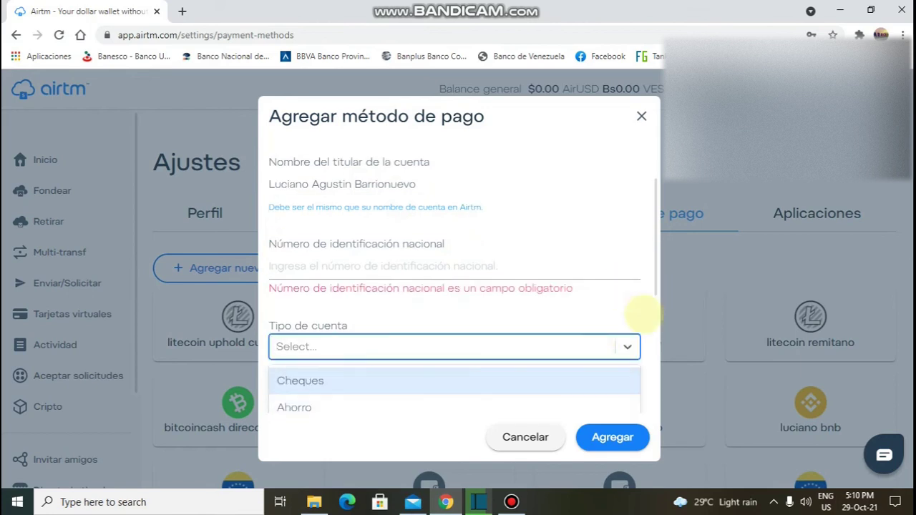
pyautogui.moveTo(650, 290); pyautogui.dragTo(651, 377)
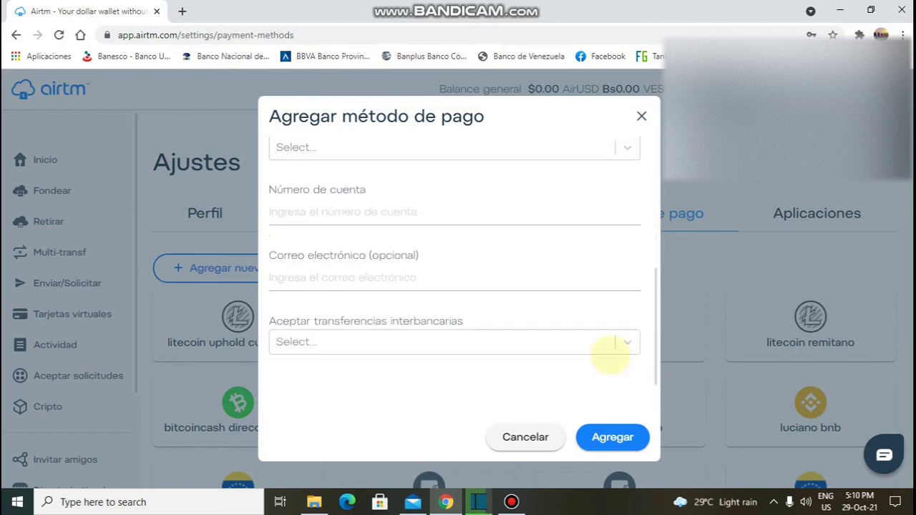
pyautogui.click(610, 341)
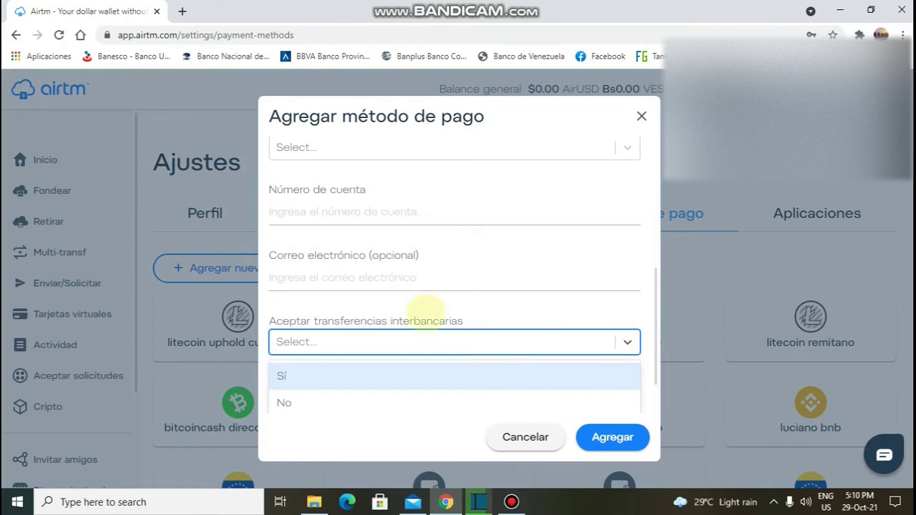
pyautogui.press('Down')
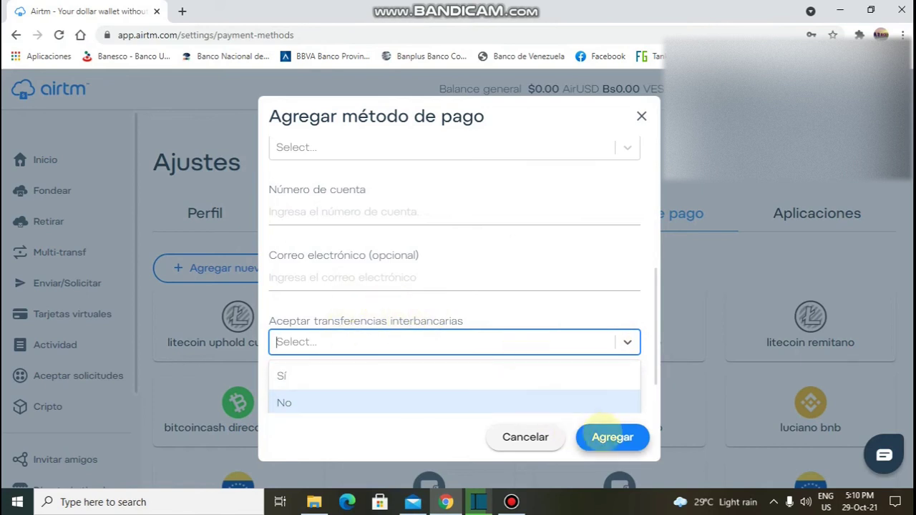
pyautogui.click(526, 438)
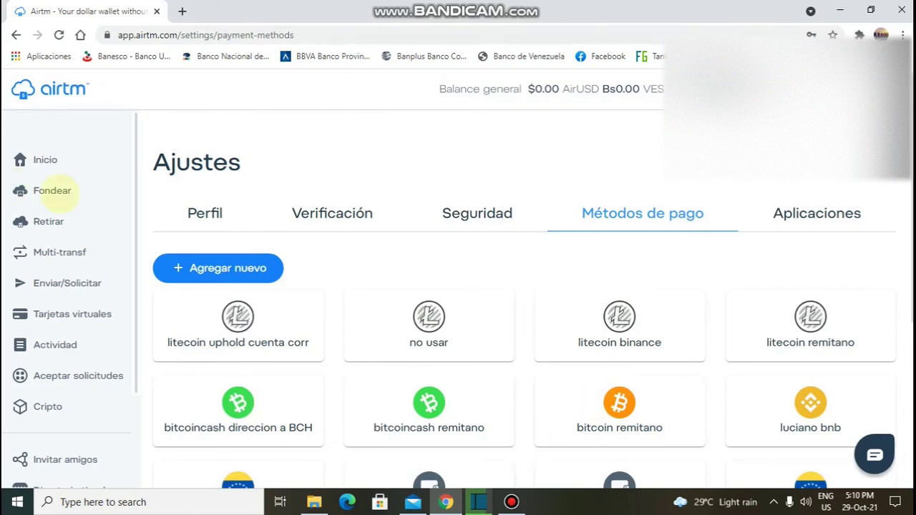
# Start funding the Airtm balance with Venezuela BBVA Banco Provincial as the source
pyautogui.click(51, 191)
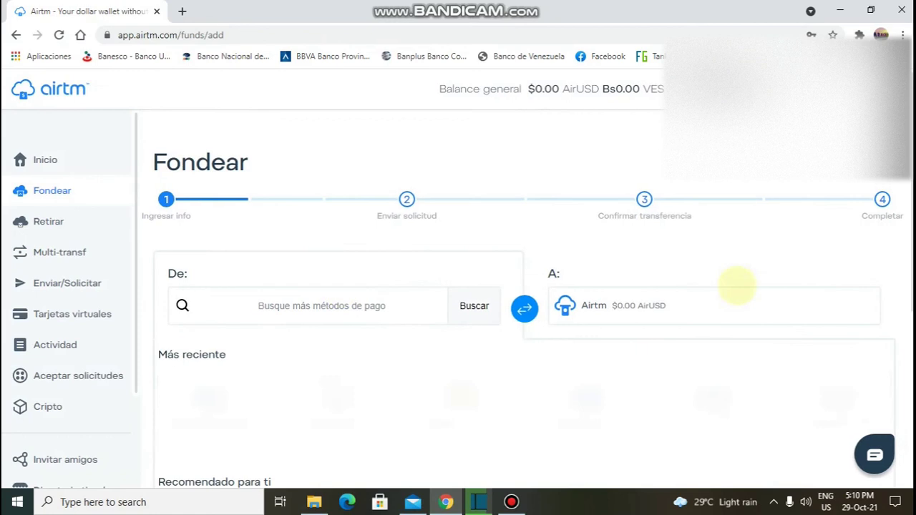
pyautogui.scroll(-2, 905, 343)
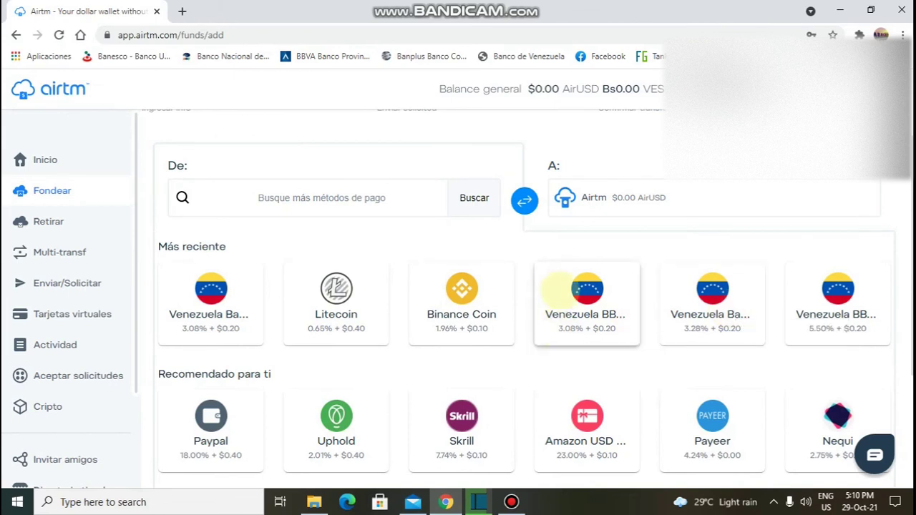
pyautogui.click(576, 299)
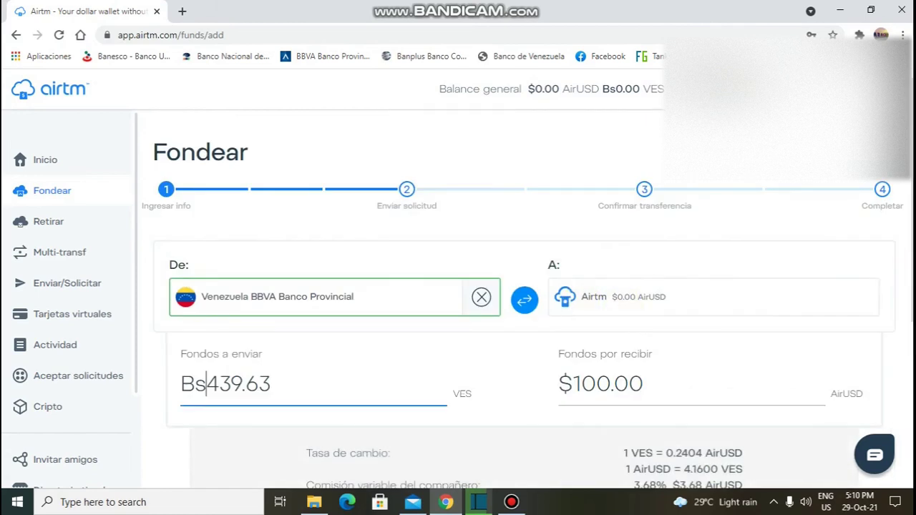
# Set the funds to receive to $3 AirUSD and select the request option in which a peer completes the transaction
pyautogui.scroll(-1, 899, 276)
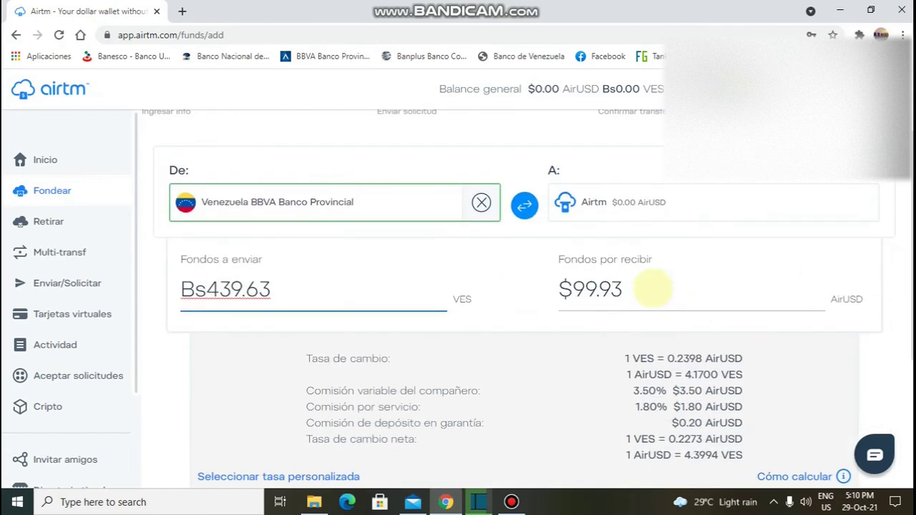
pyautogui.click(652, 288)
pyautogui.write('3')
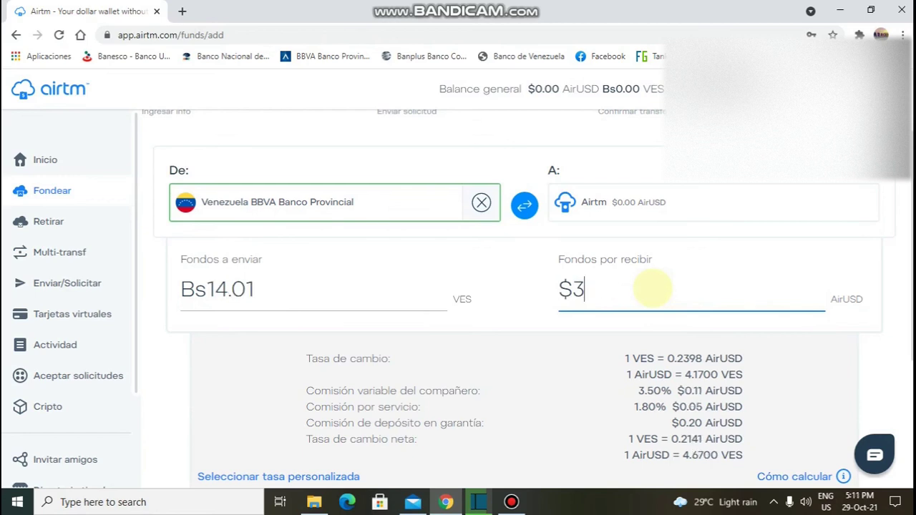
pyautogui.scroll(-1, 554, 194)
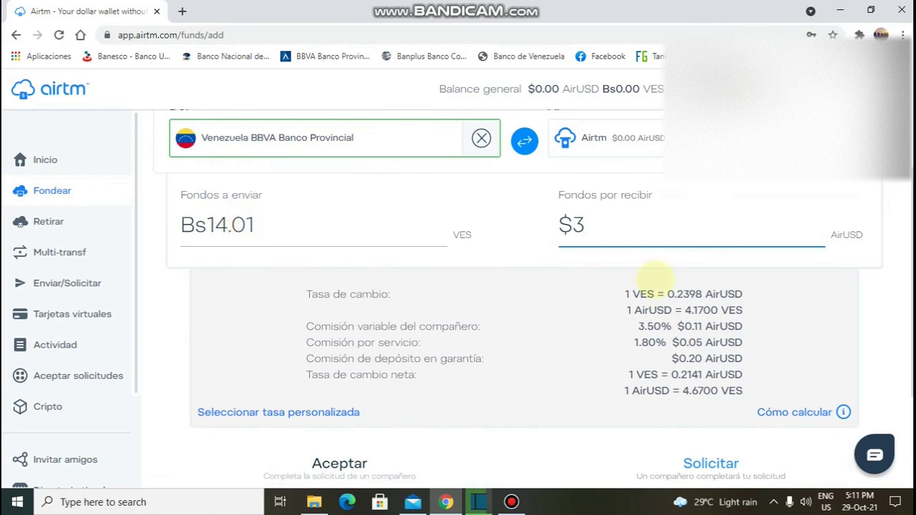
pyautogui.click(710, 463)
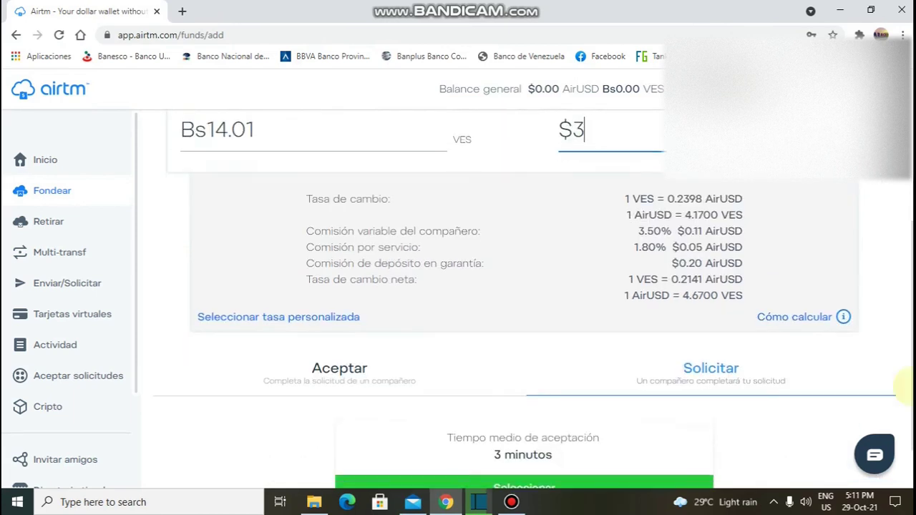
pyautogui.click(572, 428)
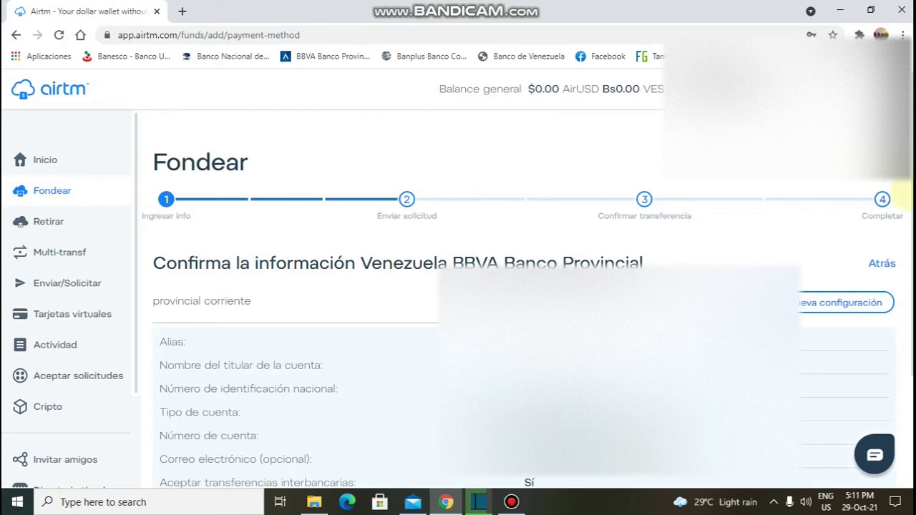
# Review the BBVA Banco Provincial account information, keep the provincial corriente configuration and send the funding request
pyautogui.scroll(-1, 501, 322)
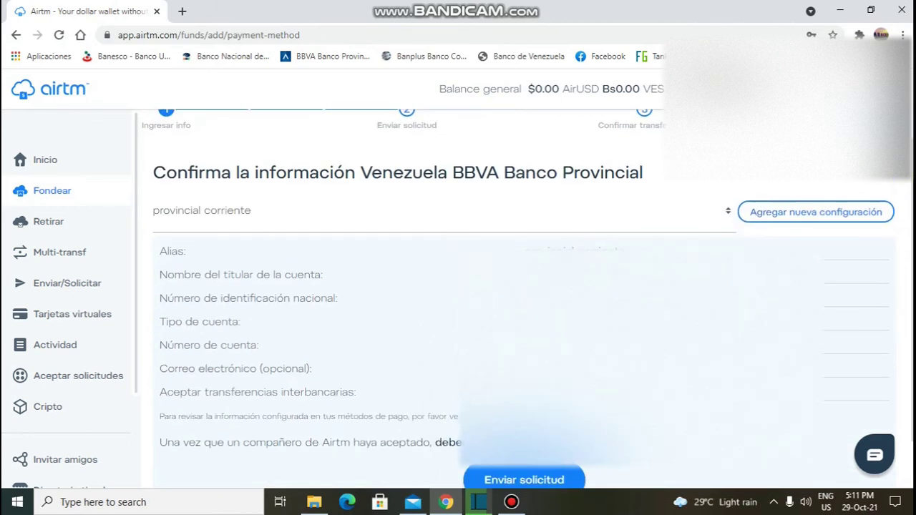
pyautogui.scroll(-1, 501, 286)
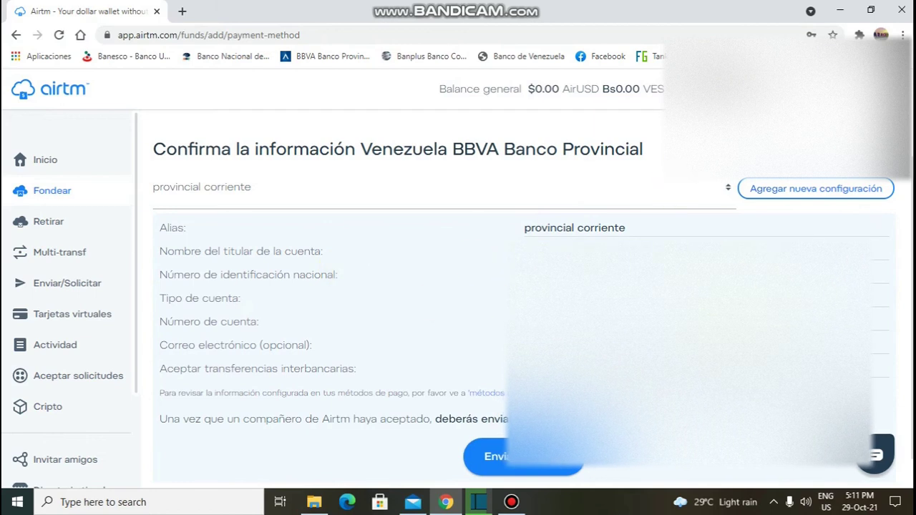
pyautogui.scroll(-1, 728, 205)
pyautogui.scroll(2, 728, 205)
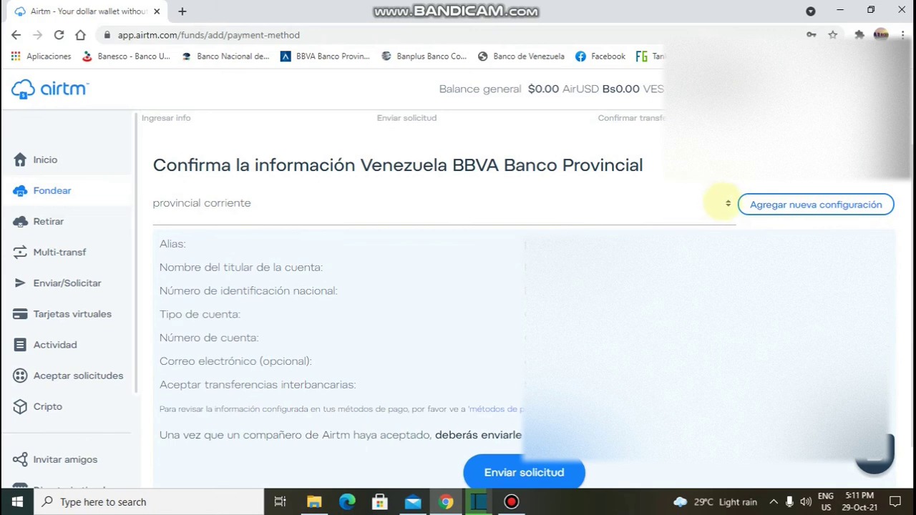
pyautogui.click(723, 204)
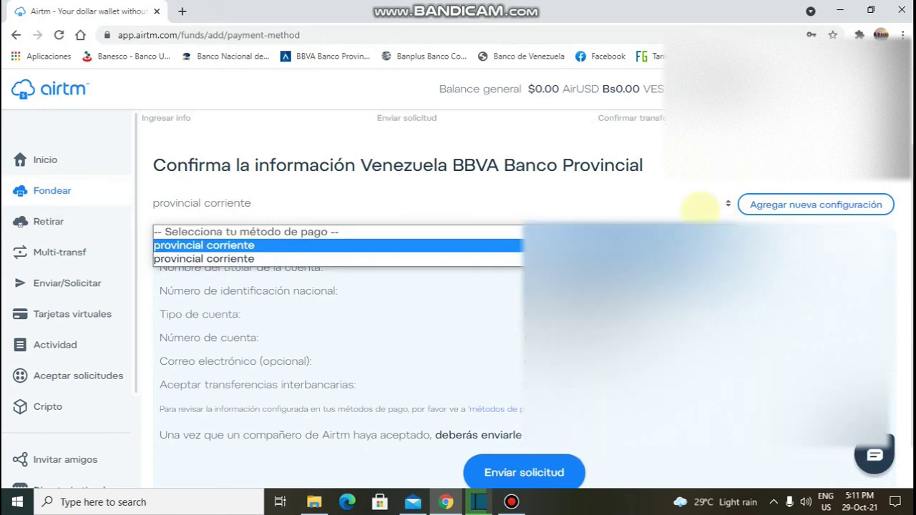
pyautogui.press('Return')
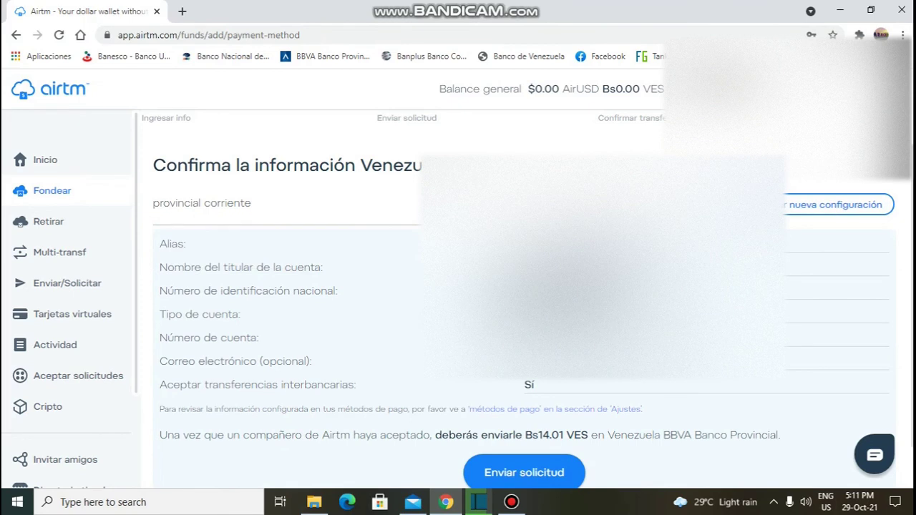
pyautogui.scroll(-1, 524, 287)
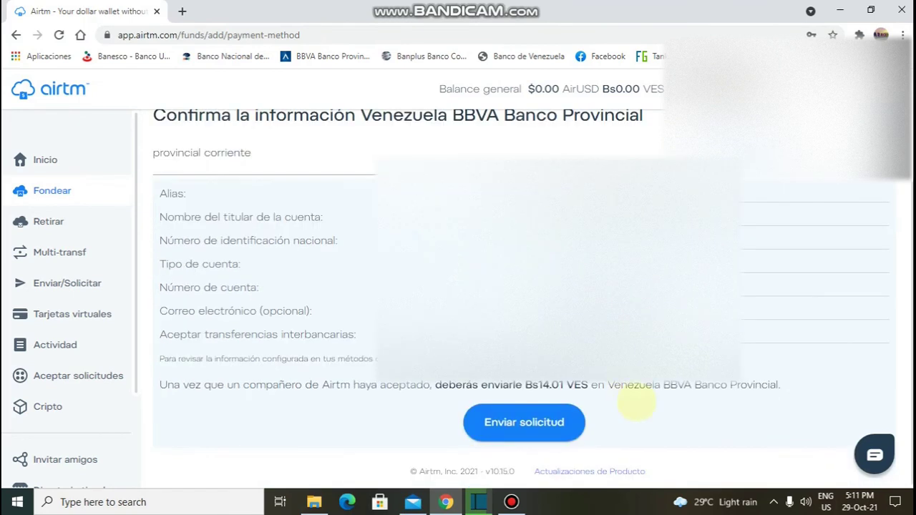
pyautogui.click(514, 434)
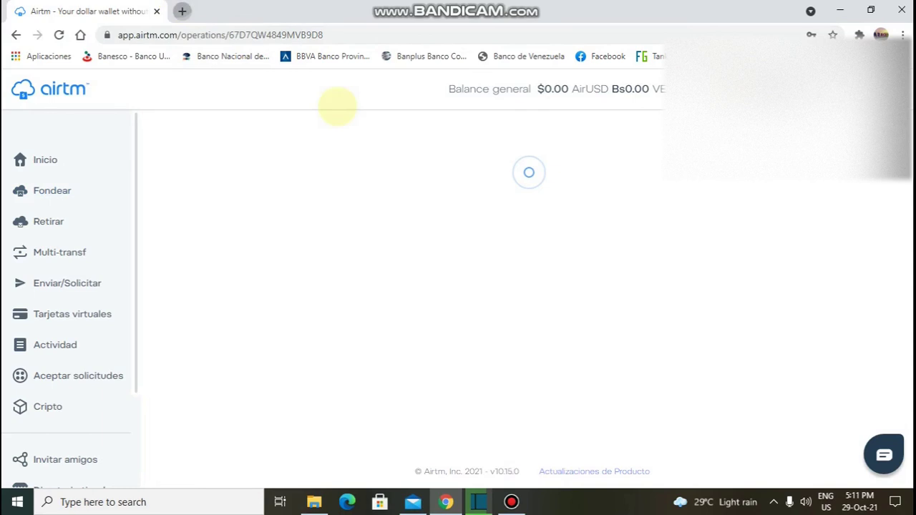
# Open the BBVA Banco Provincial website in a new browser tab and return to Airtm to check the funding request's status
pyautogui.hotkey('ctrl', 't')
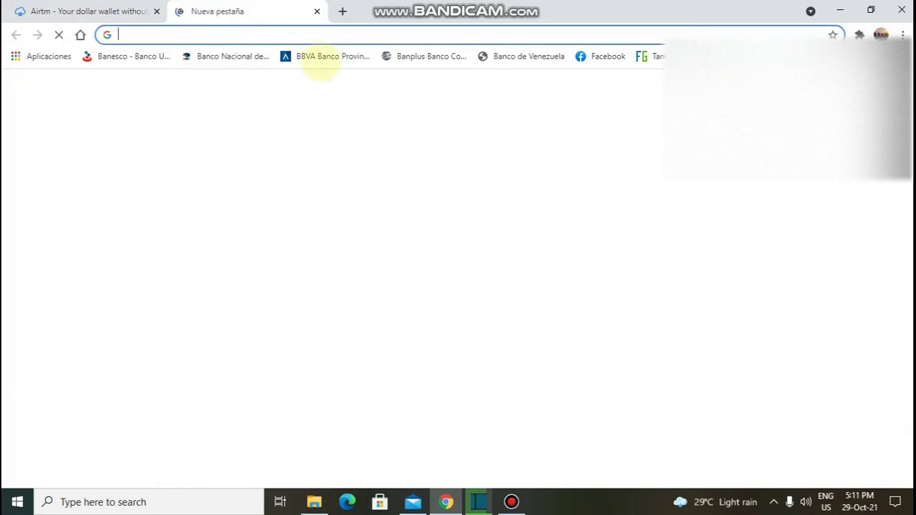
pyautogui.click(319, 56)
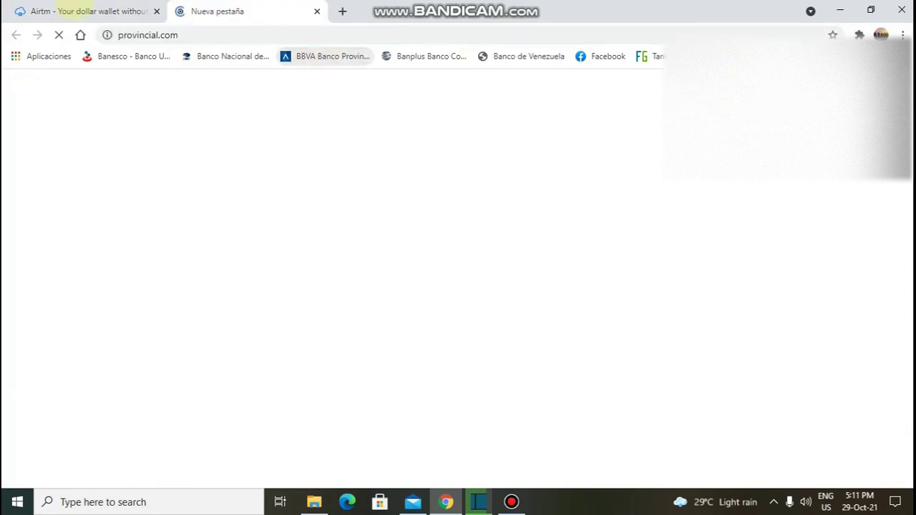
pyautogui.click(88, 10)
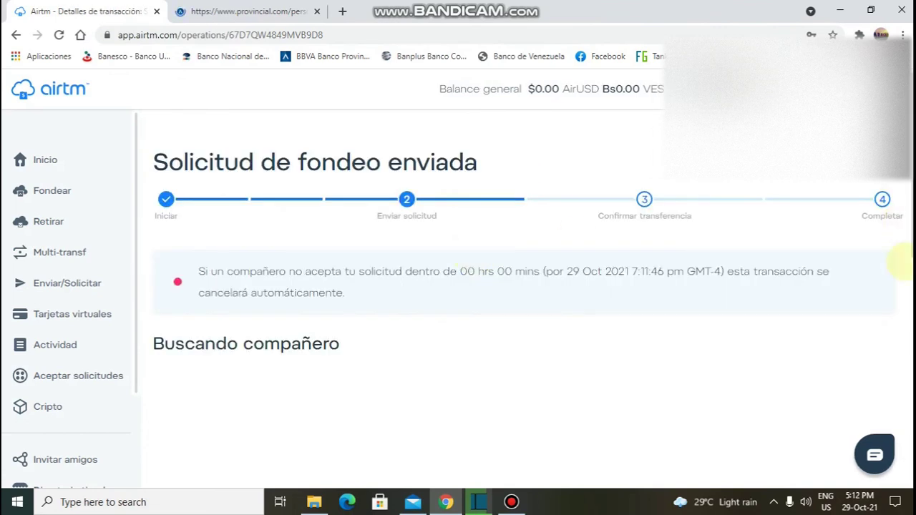
pyautogui.scroll(-1, 542, 225)
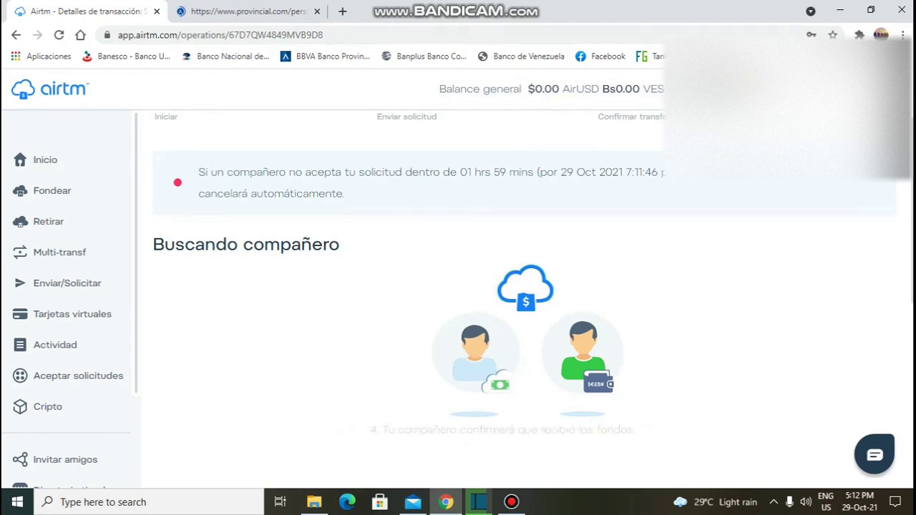
pyautogui.scroll(-1, 880, 210)
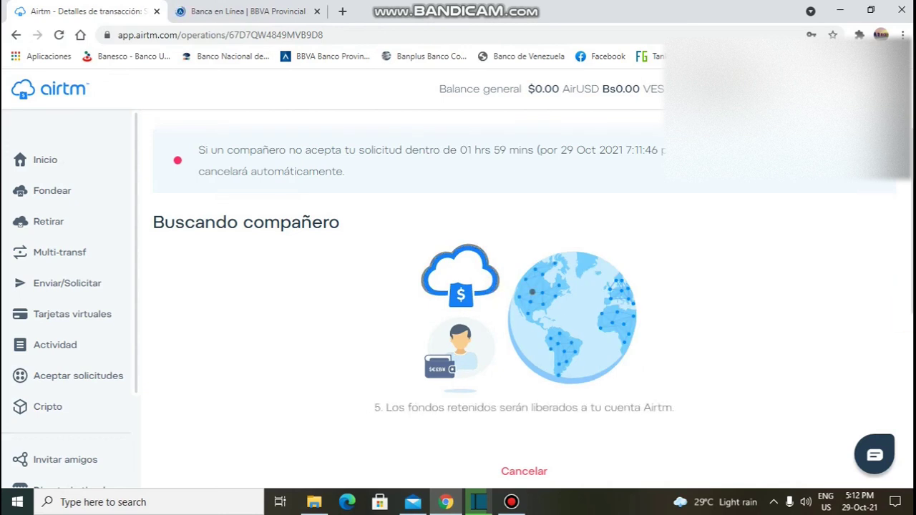
# Monitor the funding request's peer search and acceptance deadline, checking the BBVA Provincial page in between
pyautogui.scroll(-1, 524, 286)
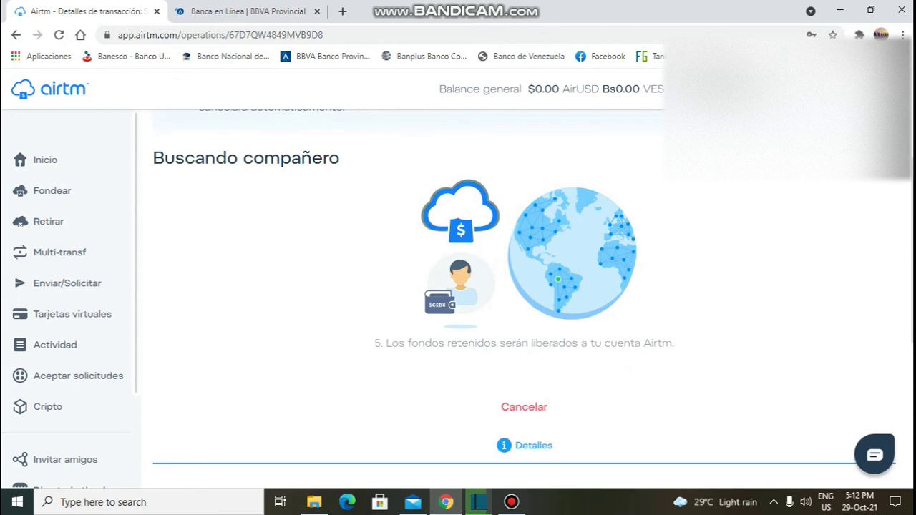
pyautogui.scroll(2, 524, 286)
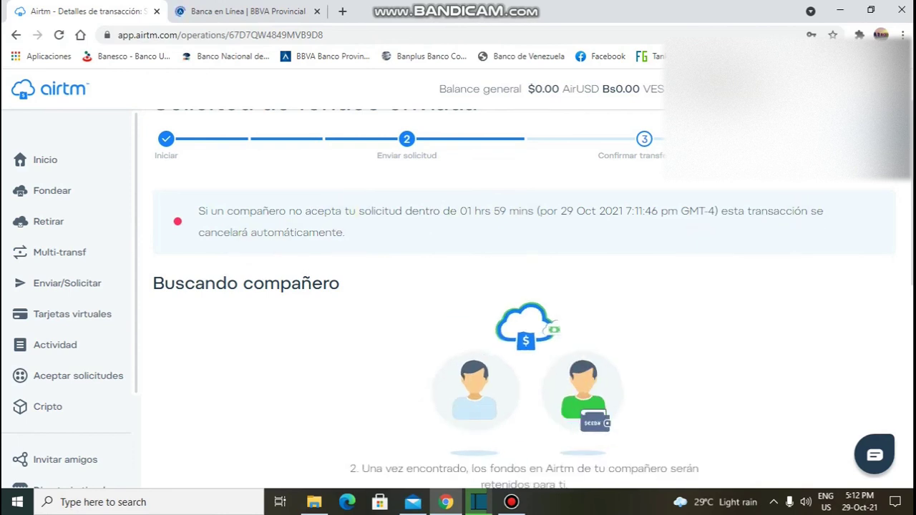
pyautogui.scroll(-1, 906, 251)
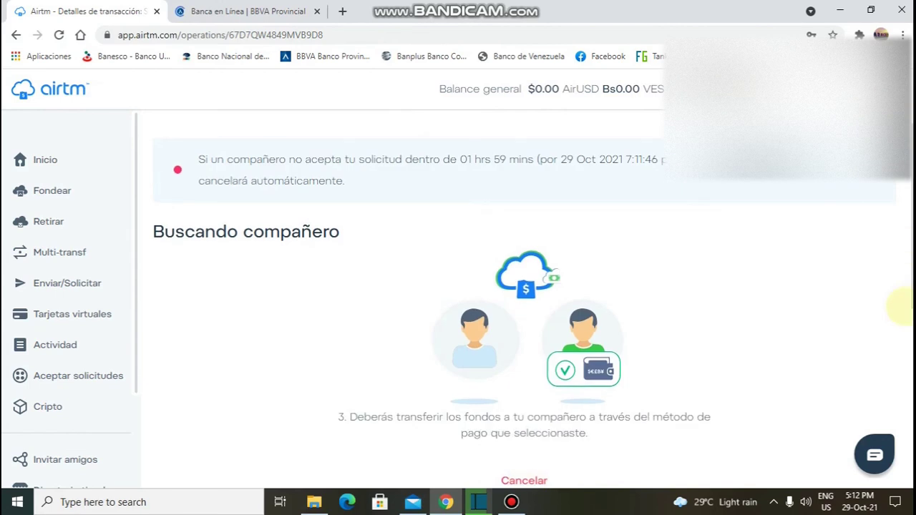
pyautogui.scroll(-1, 903, 304)
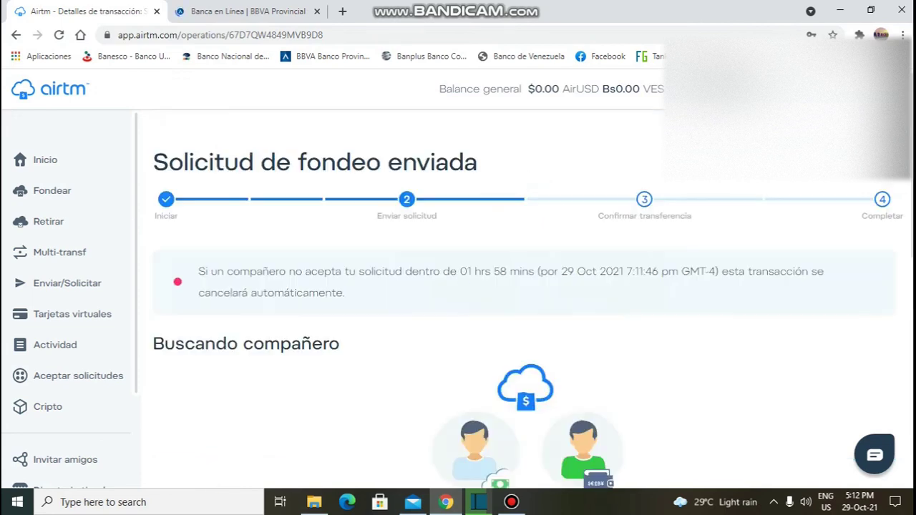
pyautogui.scroll(-1, 526, 305)
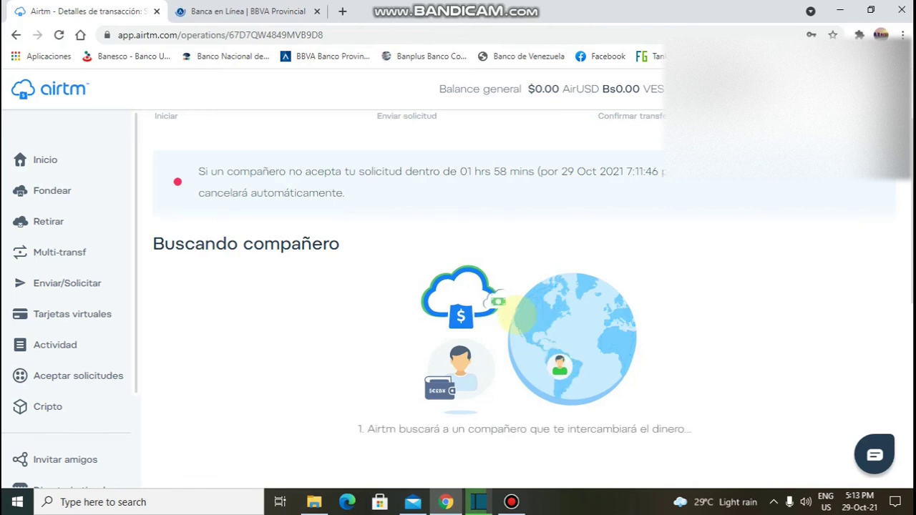
pyautogui.click(224, 11)
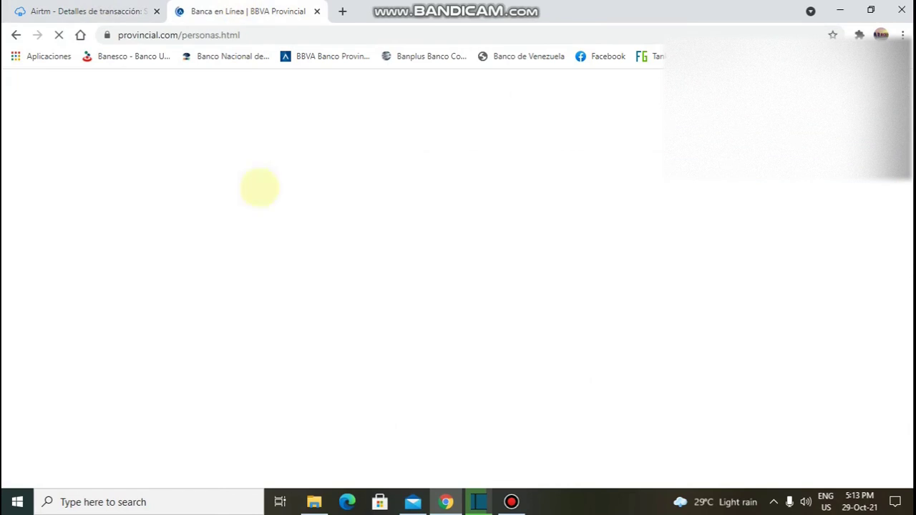
pyautogui.click(97, 11)
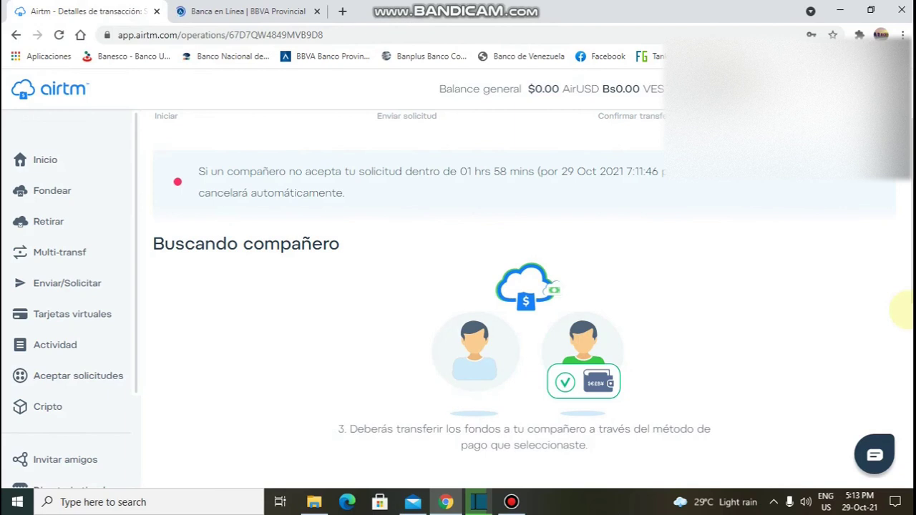
pyautogui.scroll(-1, 905, 310)
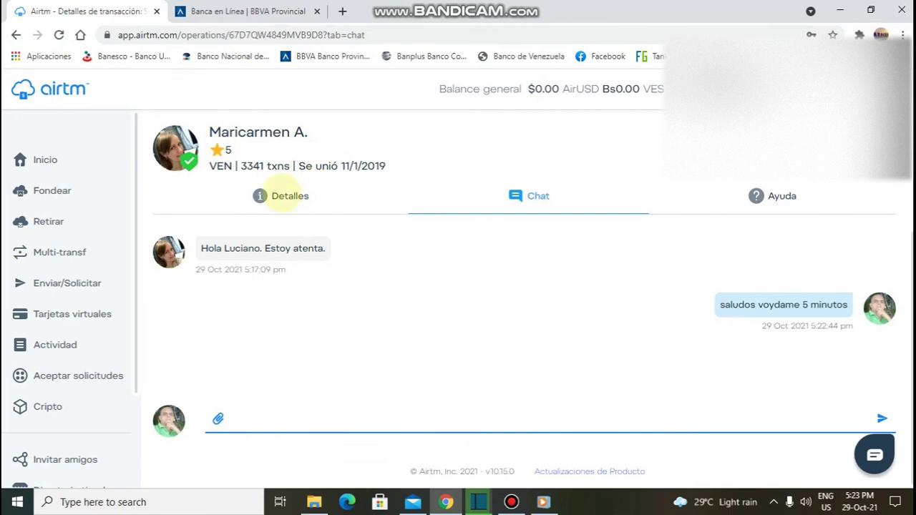
# Open the accepted request's details, reveal the peer's payment information and review the BBVA Banco Provincial transfer instructions
pyautogui.click(286, 195)
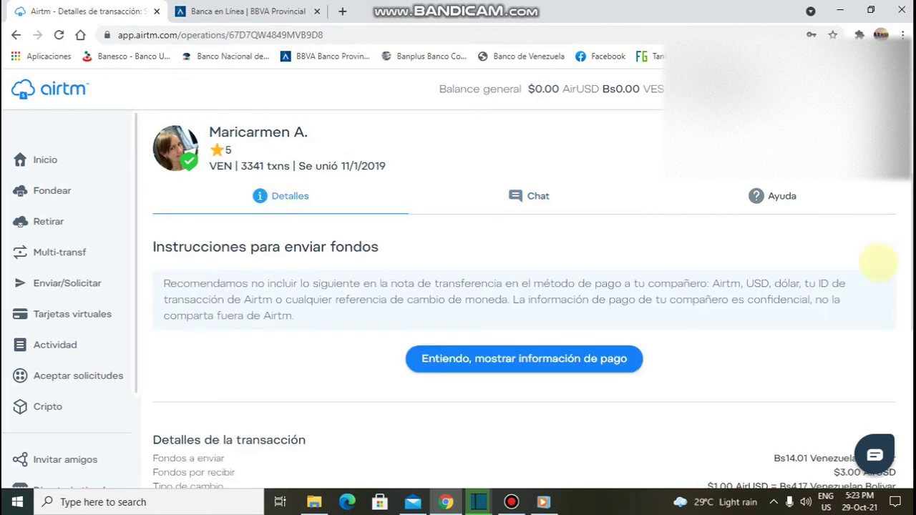
pyautogui.click(588, 360)
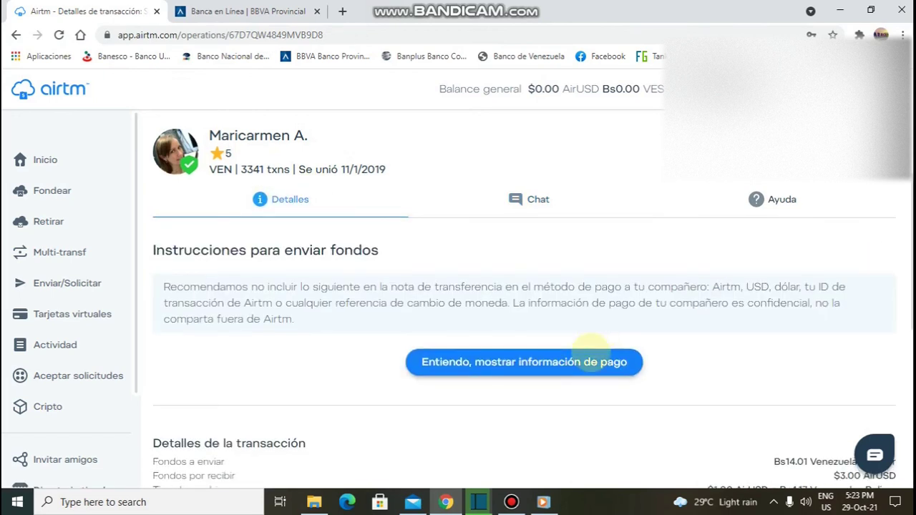
pyautogui.scroll(-3, 640, 311)
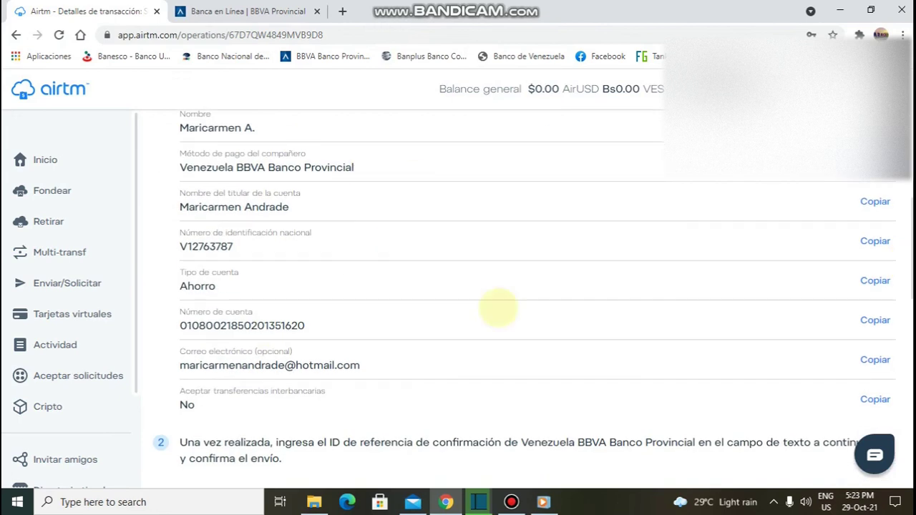
pyautogui.scroll(1, 537, 286)
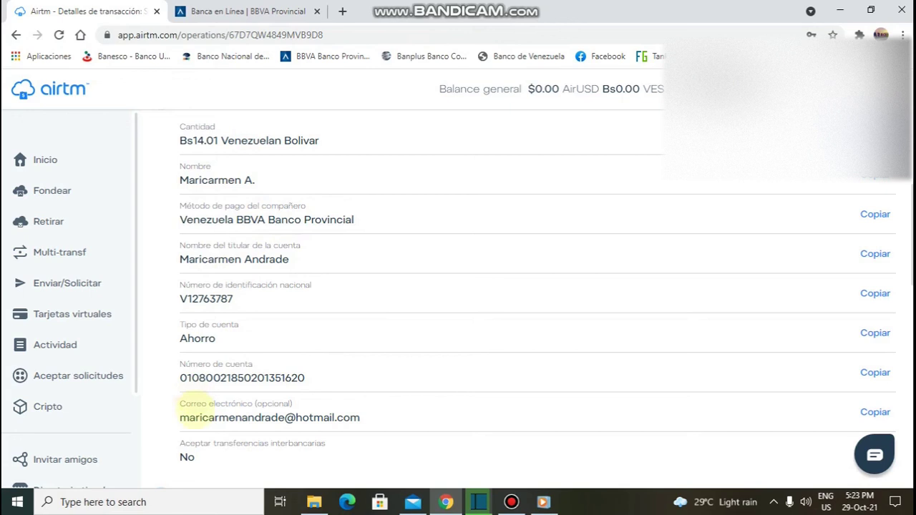
pyautogui.scroll(-1, 501, 286)
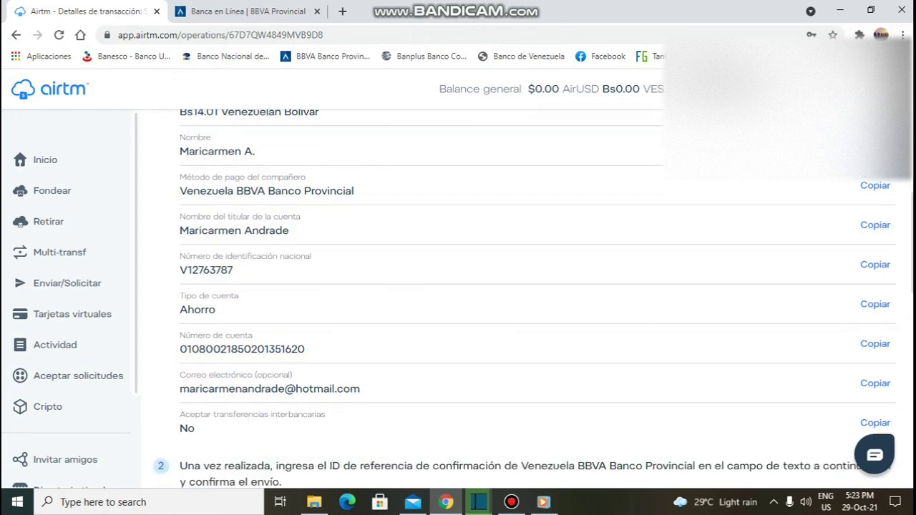
# Switch to the BBVA Provincial website and log in to online banking by entering the access password
pyautogui.click(247, 11)
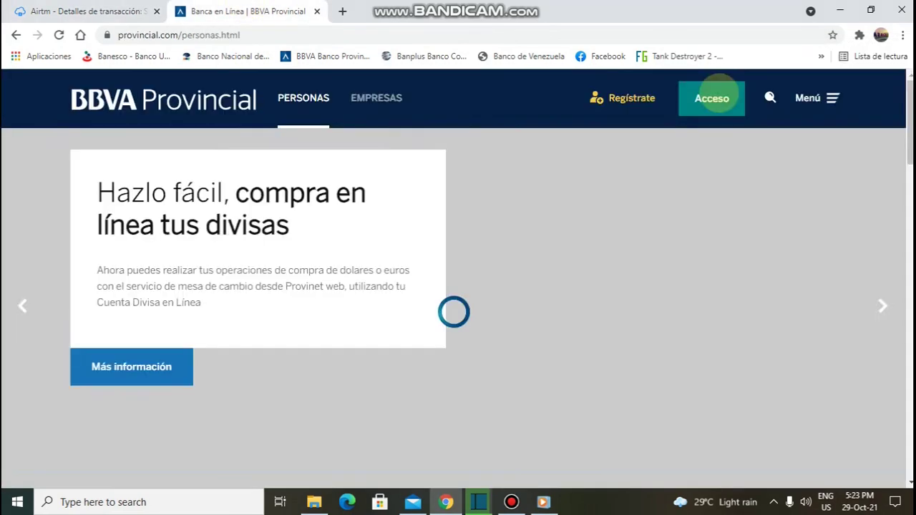
pyautogui.click(716, 97)
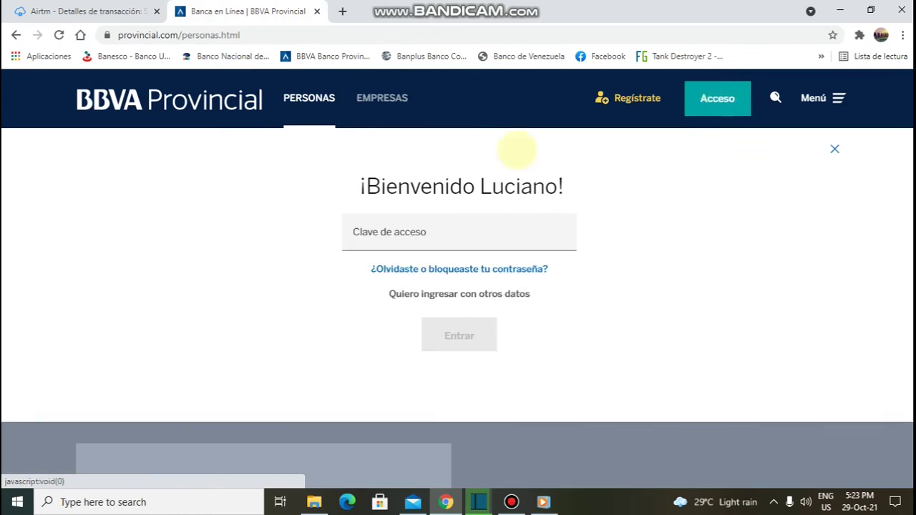
pyautogui.click(453, 229)
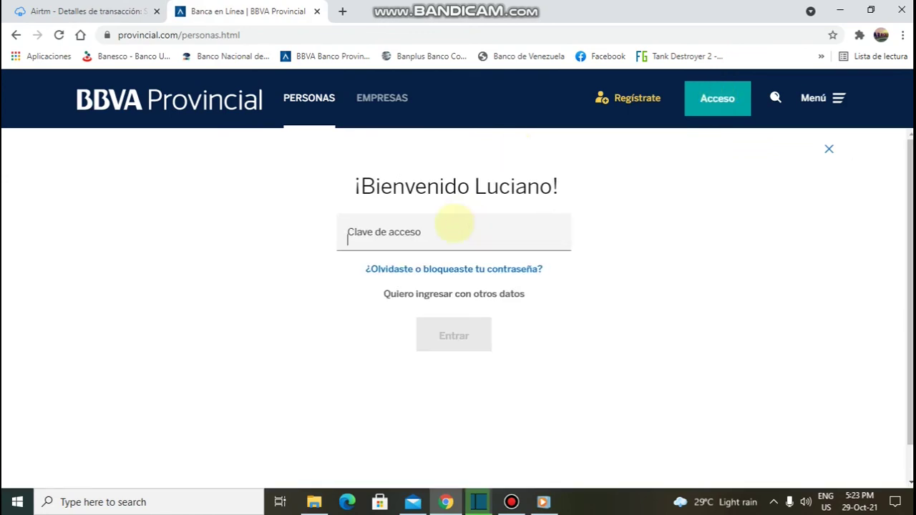
pyautogui.write('••')
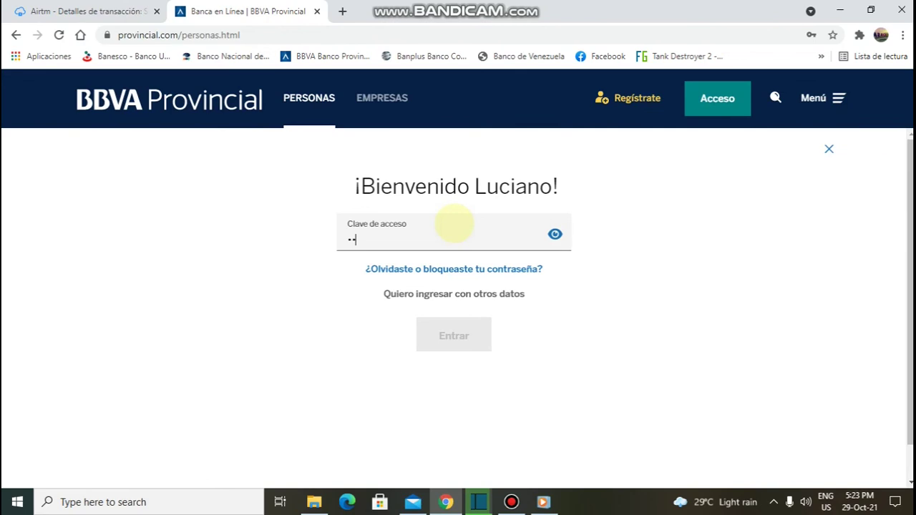
pyautogui.write('••••••')
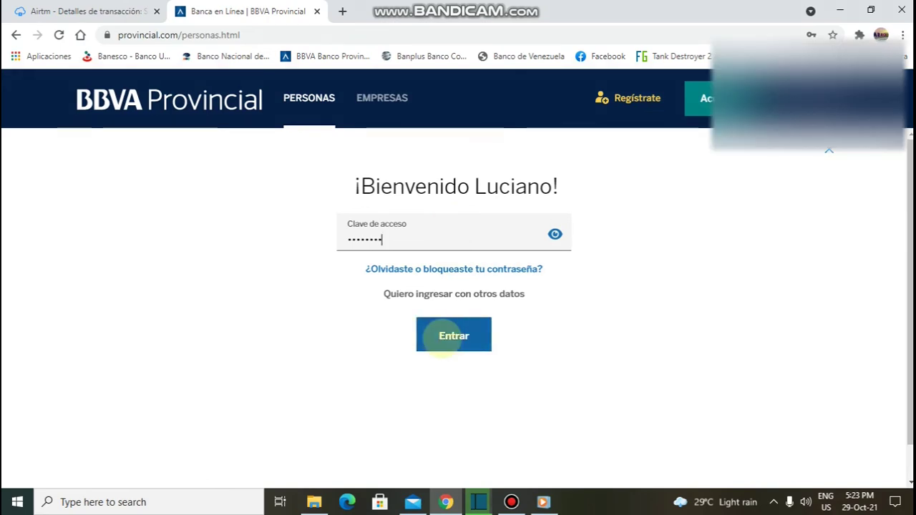
pyautogui.click(454, 335)
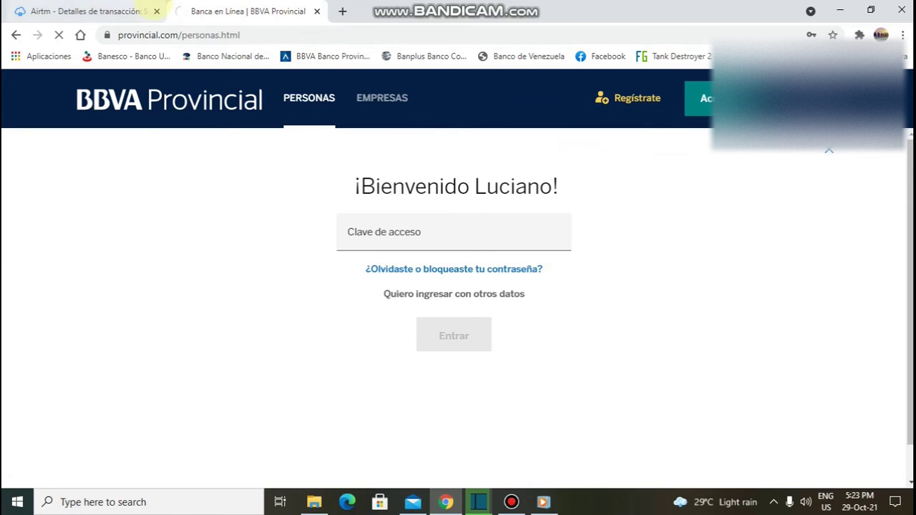
# Return to Airtm and review the request's peer chat, help options and transfer details
pyautogui.click(133, 12)
pyautogui.scroll(2, 522, 286)
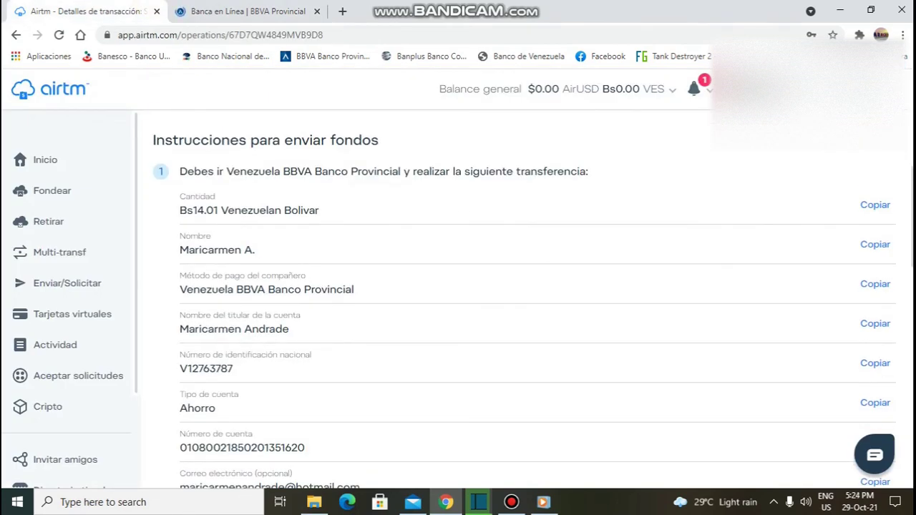
pyautogui.scroll(1, 560, 138)
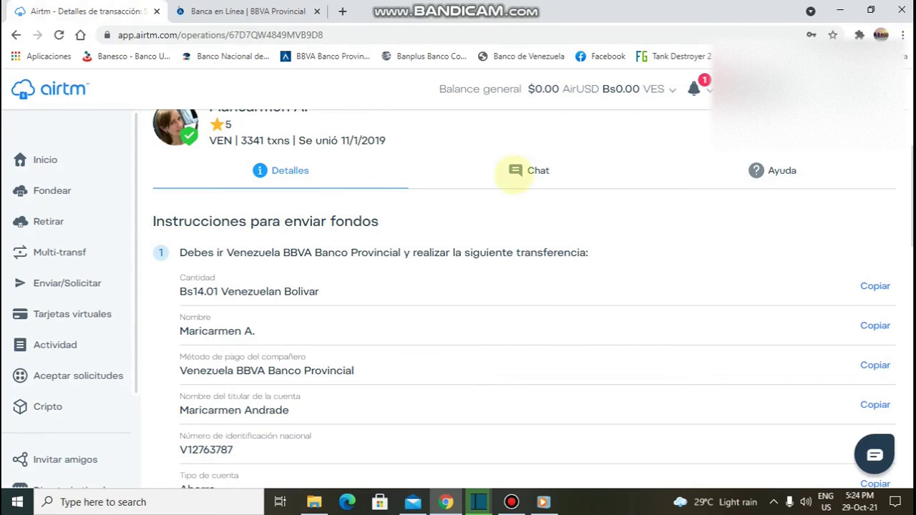
pyautogui.click(515, 172)
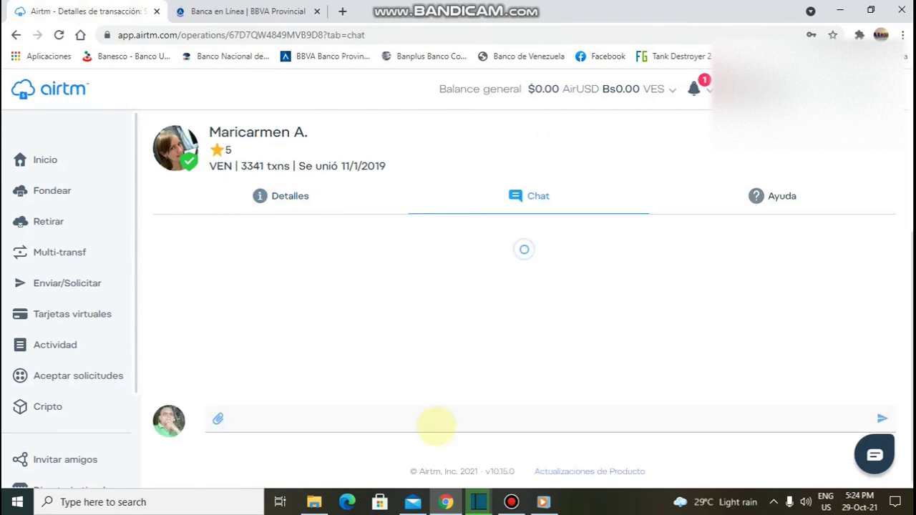
pyautogui.click(494, 418)
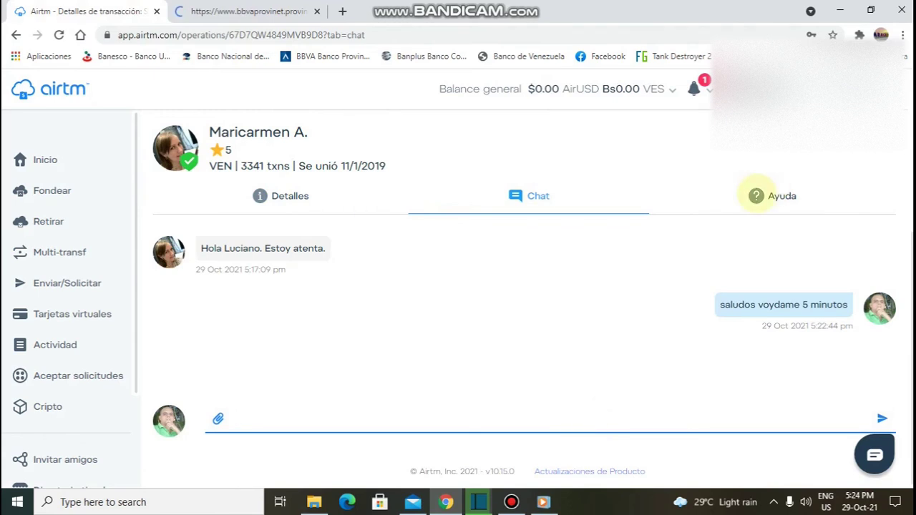
pyautogui.click(756, 195)
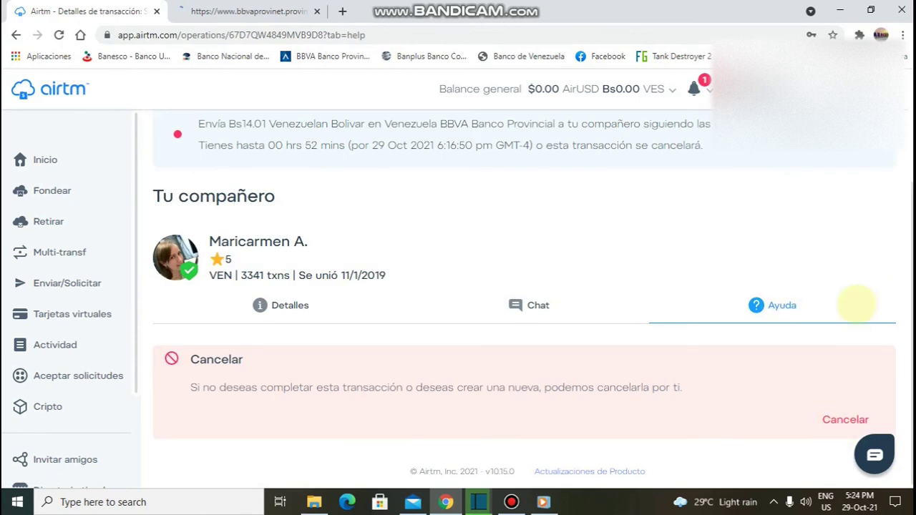
pyautogui.click(310, 295)
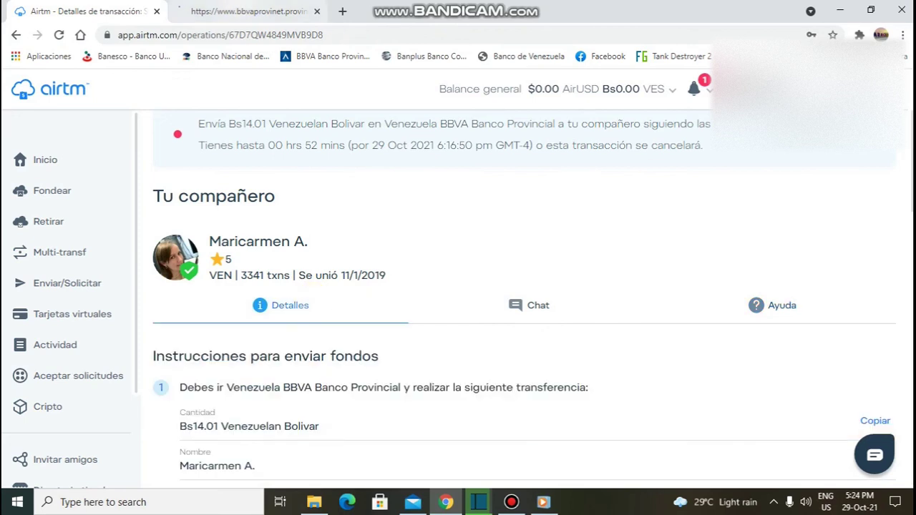
pyautogui.scroll(-5, 522, 286)
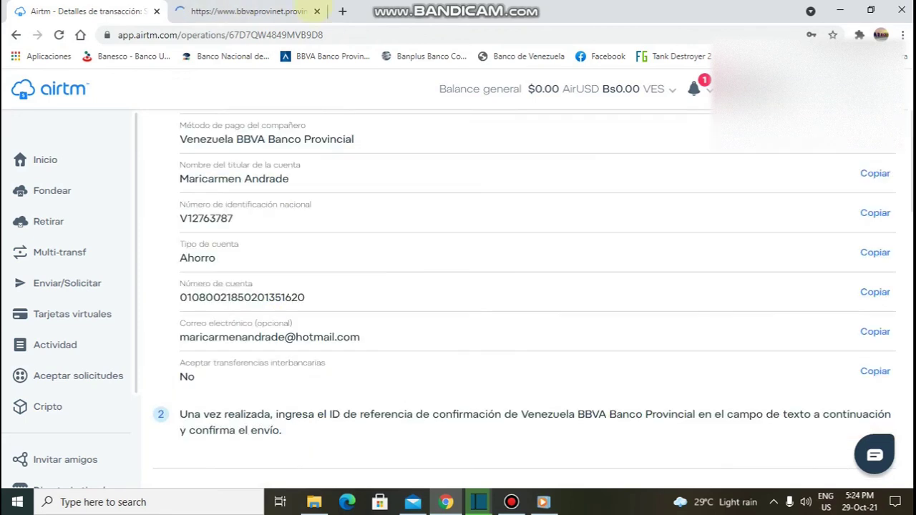
# Switch to BBVA Provincial and copy the movement number of the 29-10-2021 transfer of Bs. 14,01
pyautogui.click(222, 10)
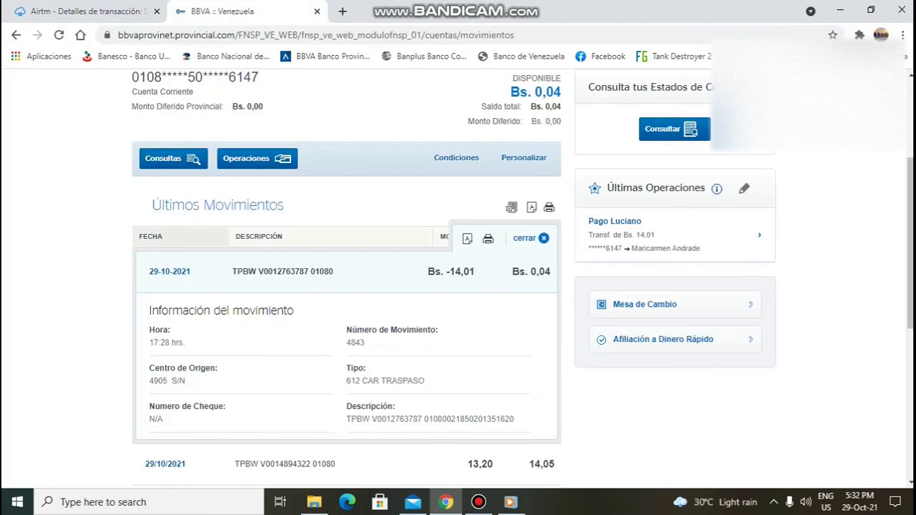
pyautogui.scroll(-1, 910, 244)
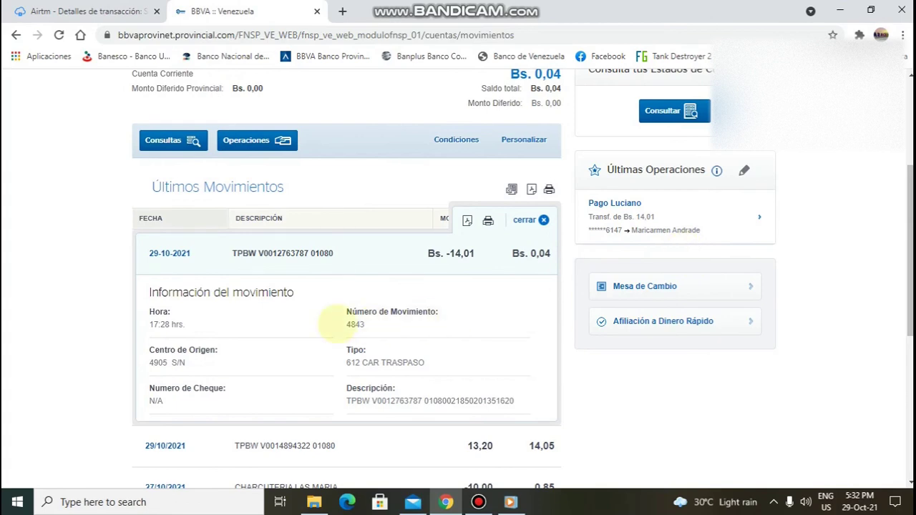
pyautogui.tripleClick(337, 324)
pyautogui.click(340, 323)
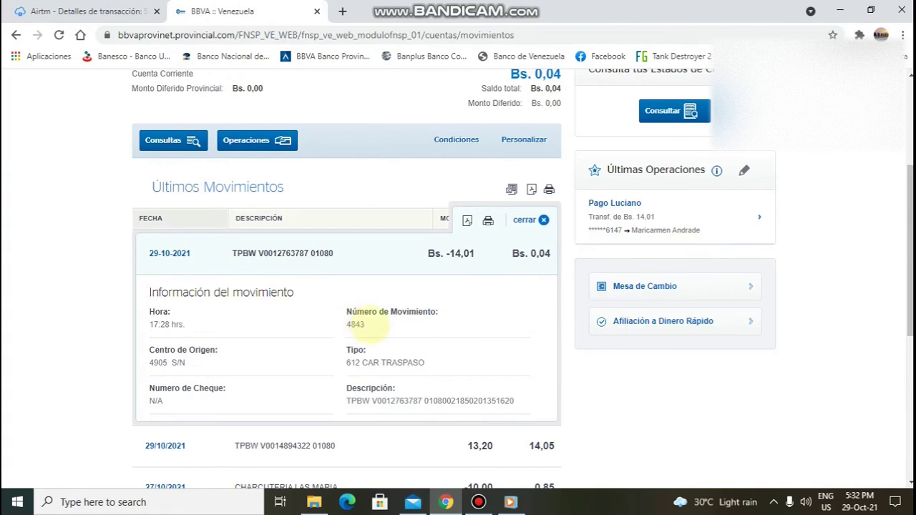
pyautogui.doubleClick(356, 325)
pyautogui.moveTo(350, 326); pyautogui.dragTo(346, 325)
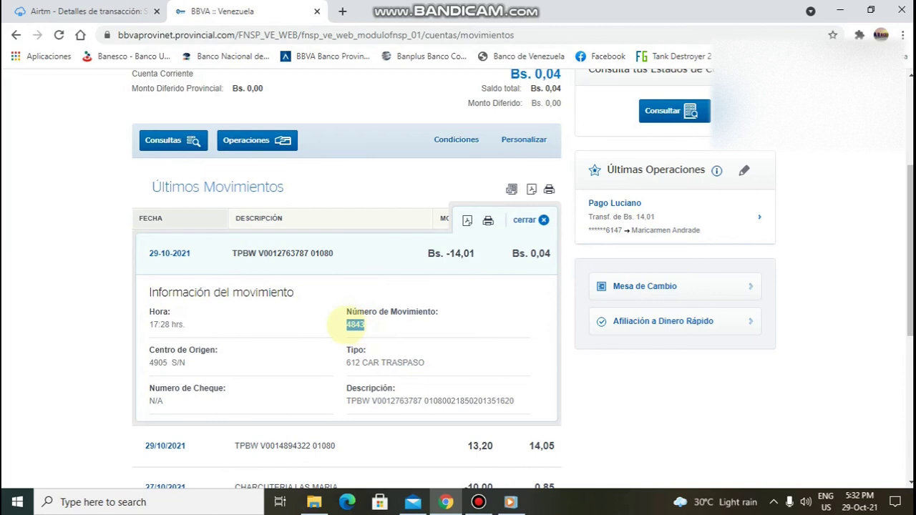
pyautogui.rightClick(347, 325)
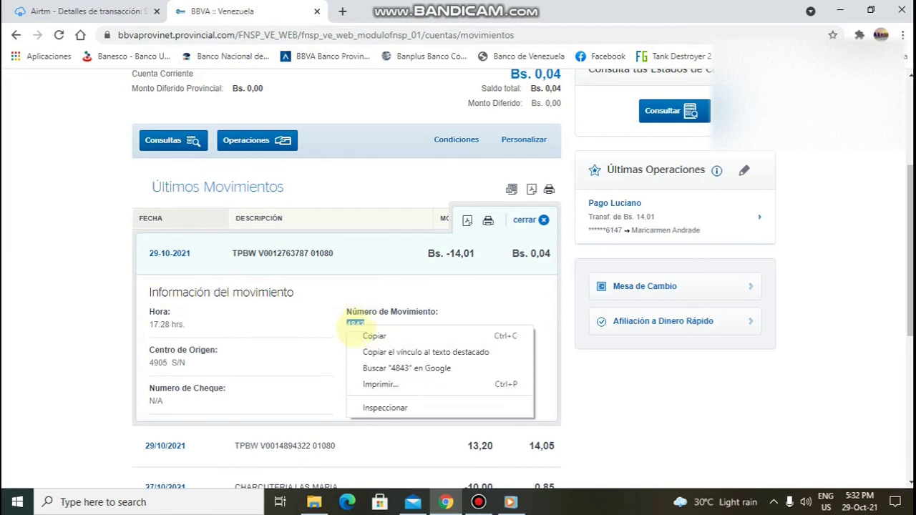
pyautogui.click(362, 334)
# Switch to Airtm, mark the funds as sent following the instructions, and paste the copied movement number as the confirmation reference ID
pyautogui.click(139, 11)
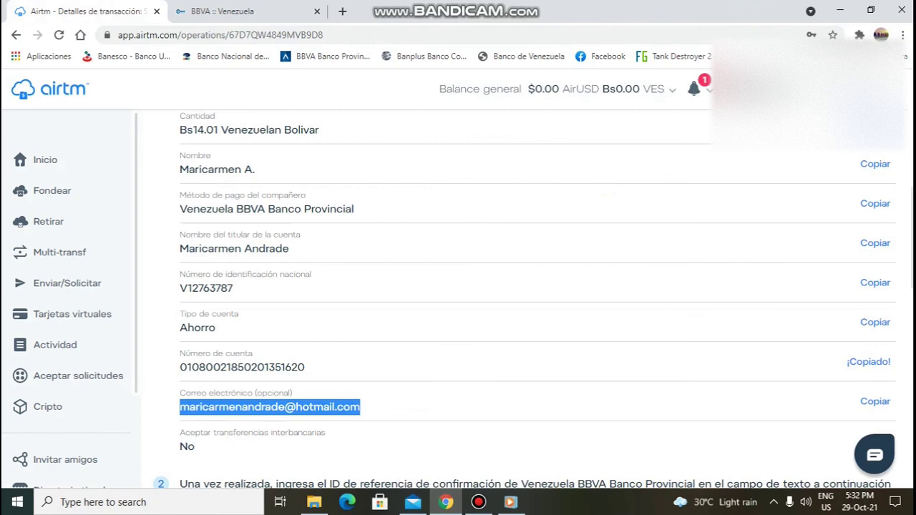
pyautogui.scroll(10, 458, 286)
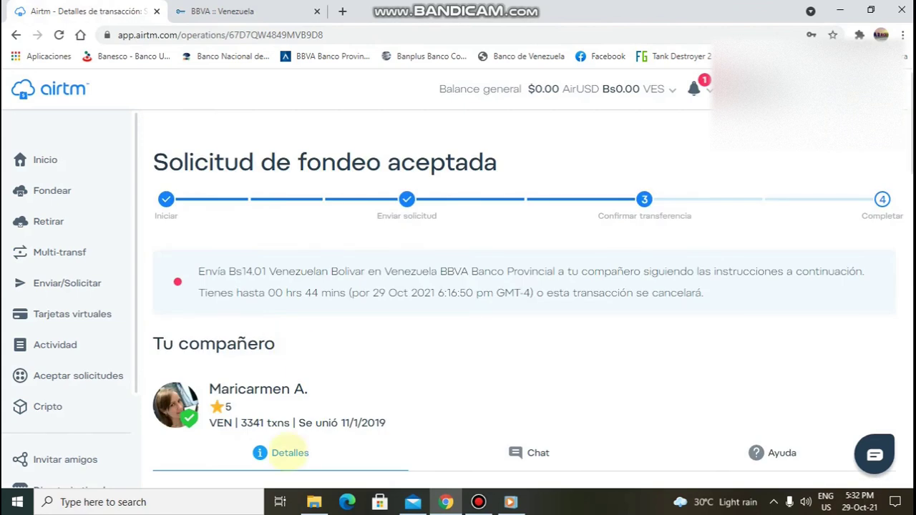
pyautogui.click(290, 453)
pyautogui.scroll(-5, 290, 452)
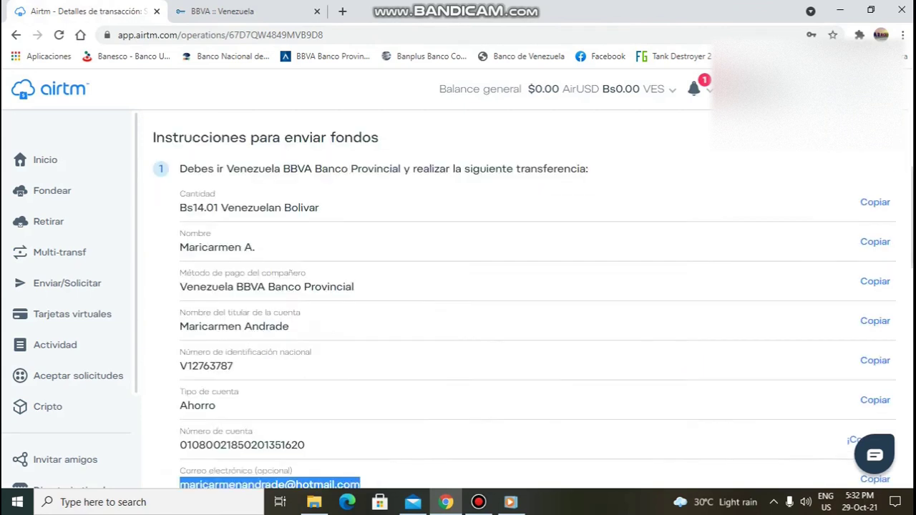
pyautogui.scroll(-5, 524, 301)
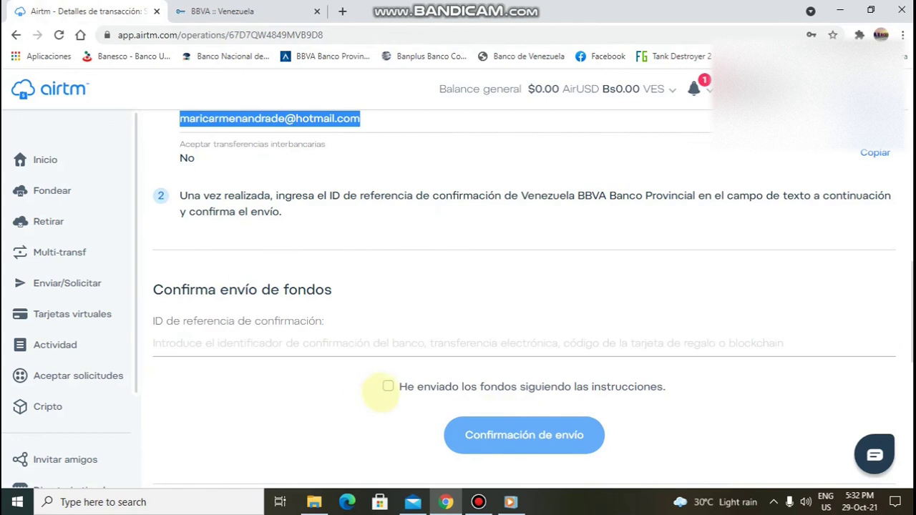
pyautogui.click(387, 386)
pyautogui.click(365, 344)
pyautogui.rightClick(365, 346)
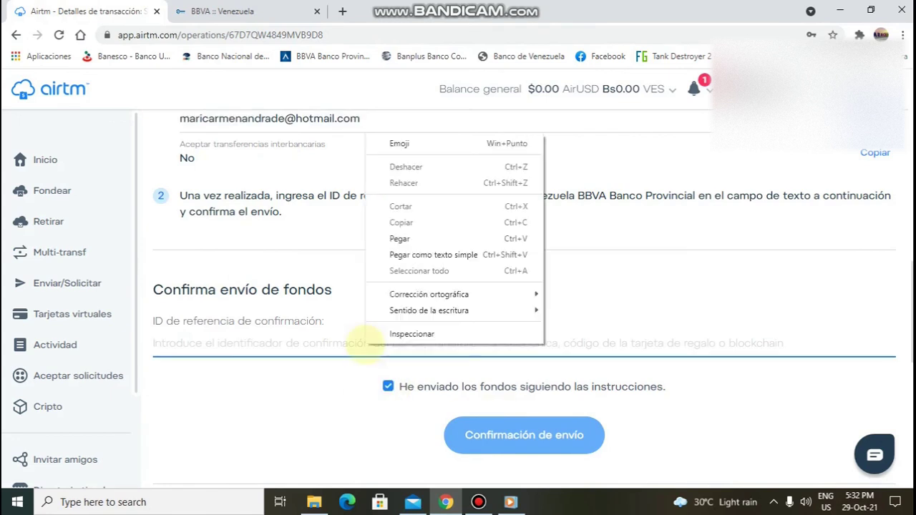
pyautogui.hotkey('ctrl', 'v')
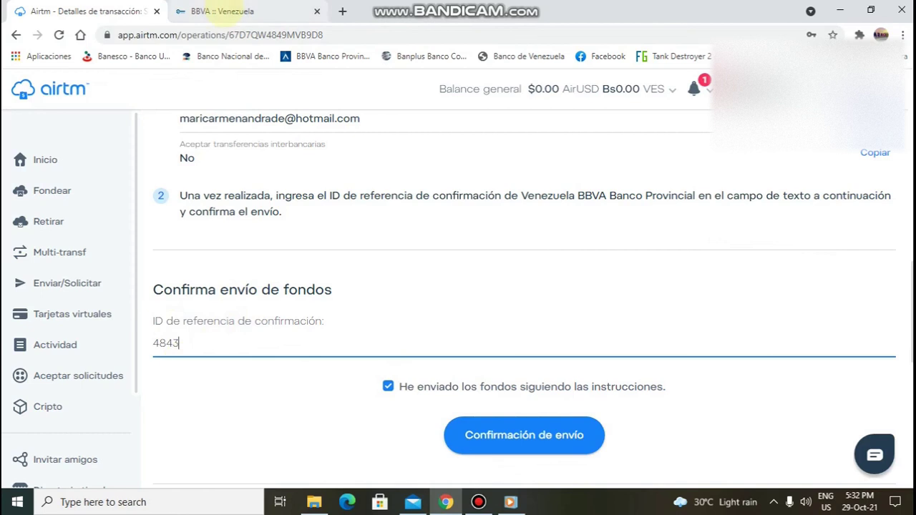
# Check the reference ID against the movement number on the BBVA Provincial site, and submit the sending confirmation in Airtm
pyautogui.click(218, 11)
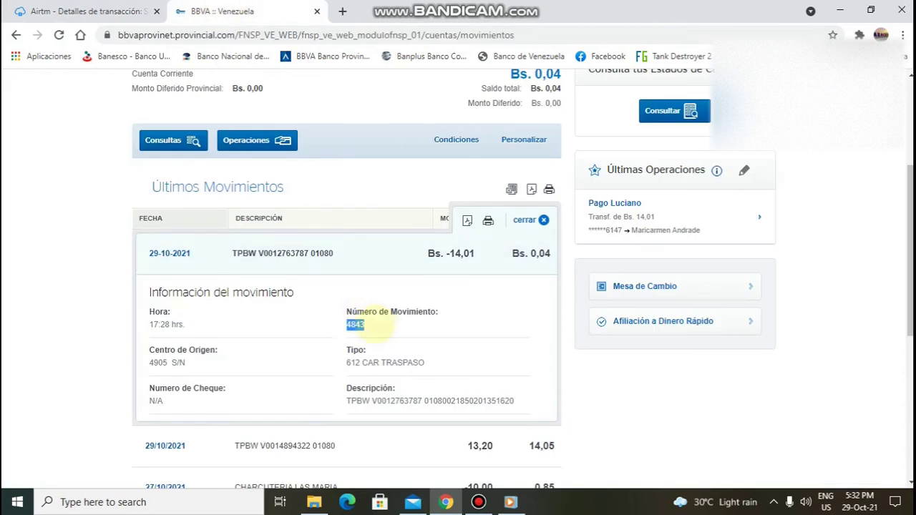
pyautogui.click(89, 11)
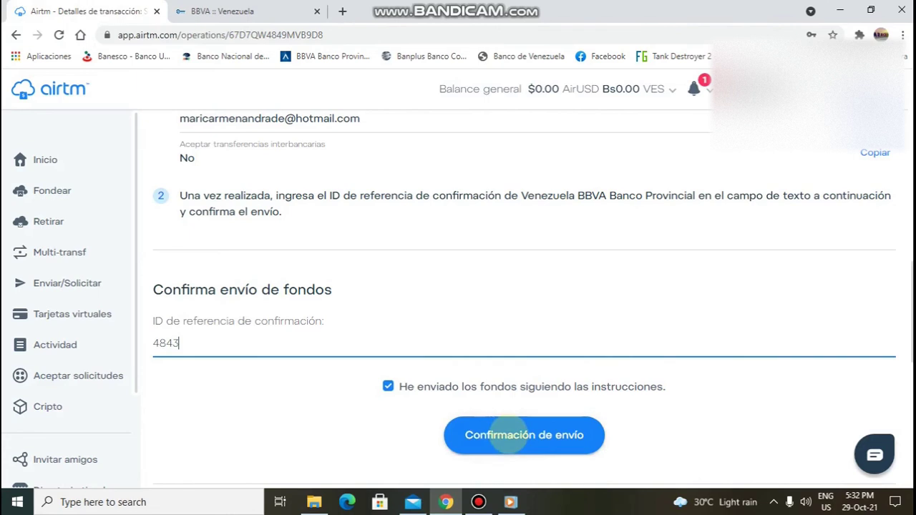
pyautogui.click(513, 433)
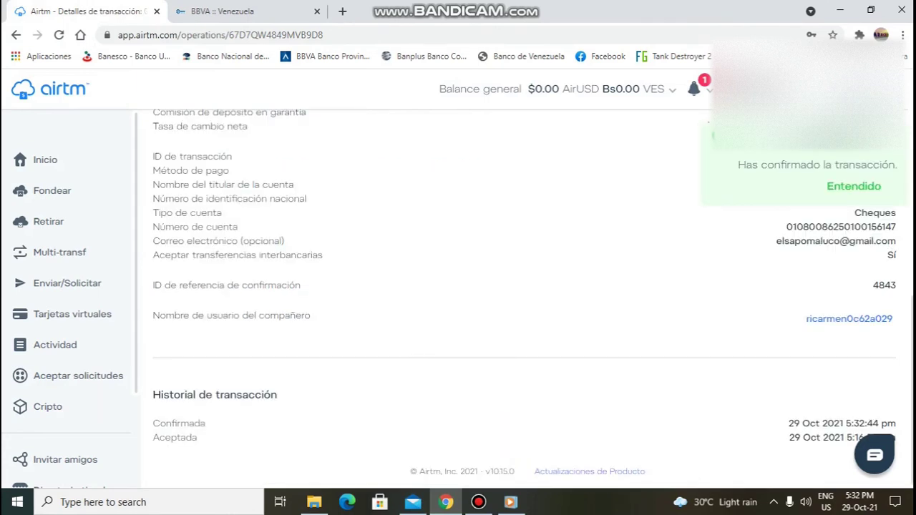
# Open the transaction's peer chat and attach the image Screenshot (55) from the Screenshots folder
pyautogui.scroll(10, 487, 255)
pyautogui.scroll(-1, 486, 256)
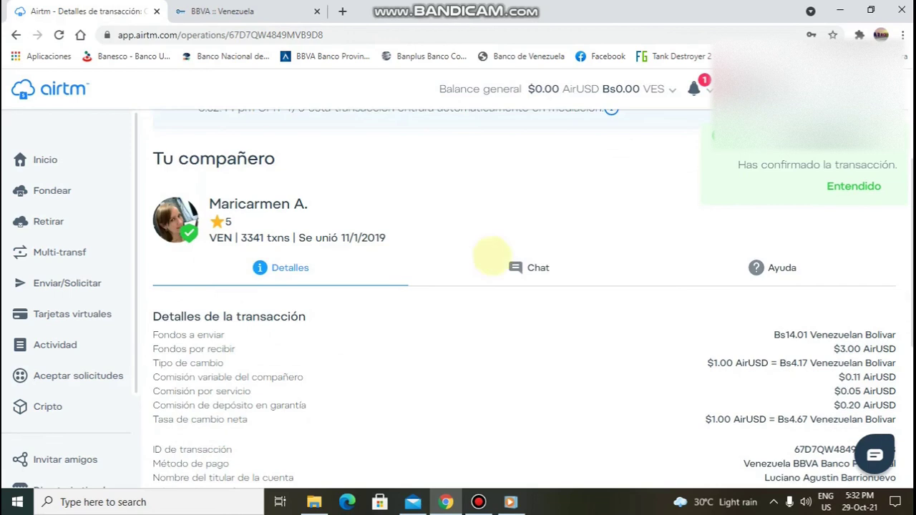
pyautogui.click(515, 268)
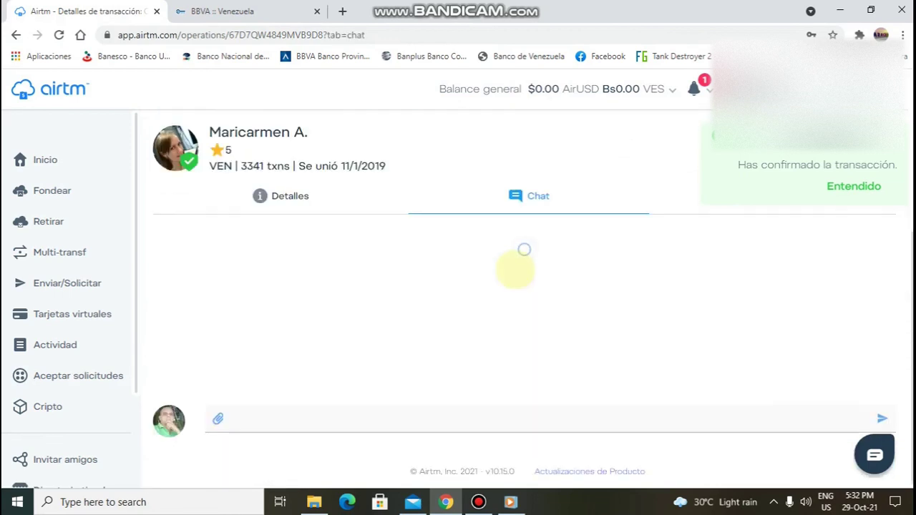
pyautogui.click(218, 418)
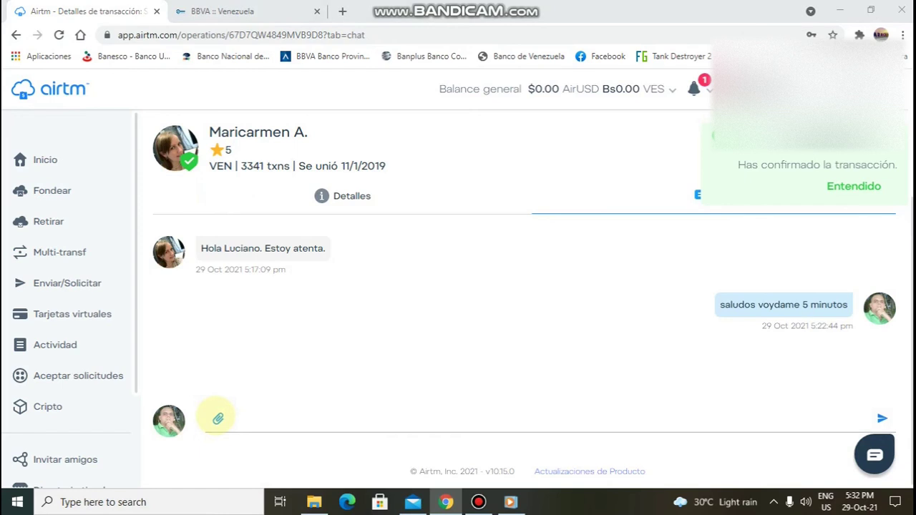
pyautogui.click(218, 419)
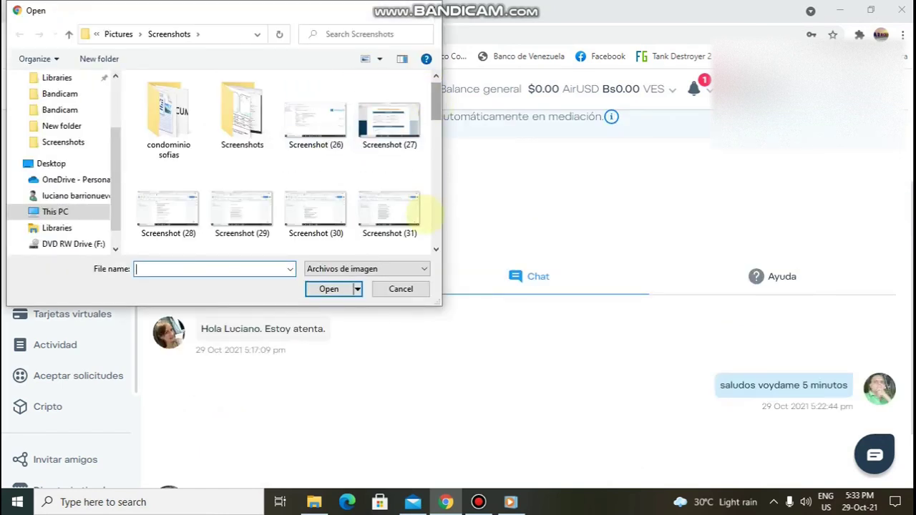
pyautogui.scroll(-5, 429, 215)
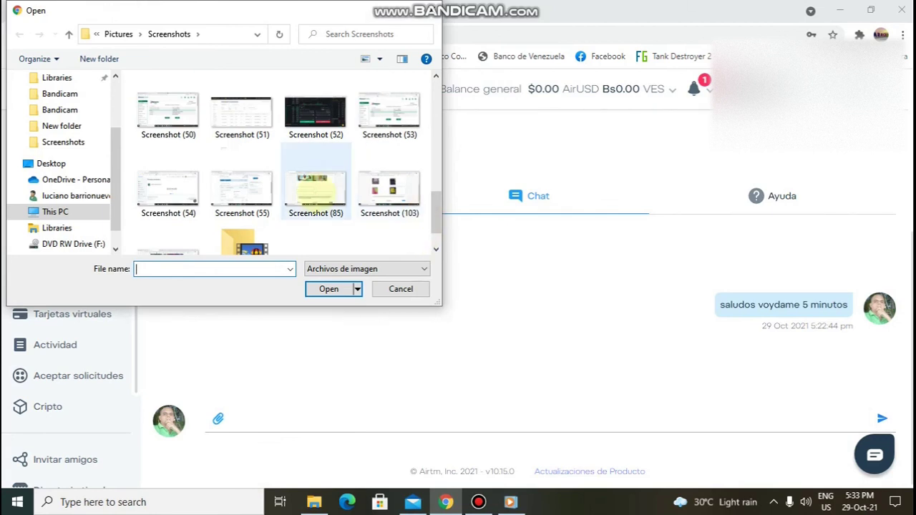
pyautogui.click(237, 189)
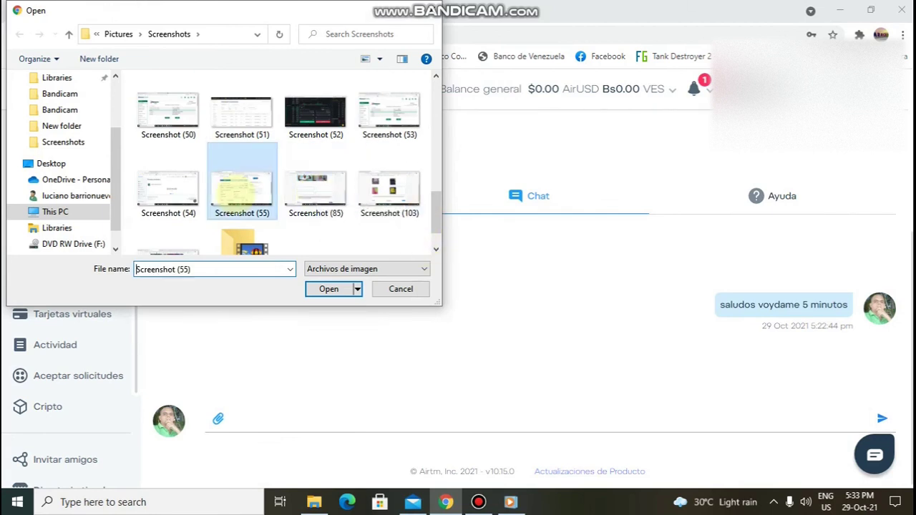
pyautogui.doubleClick(237, 190)
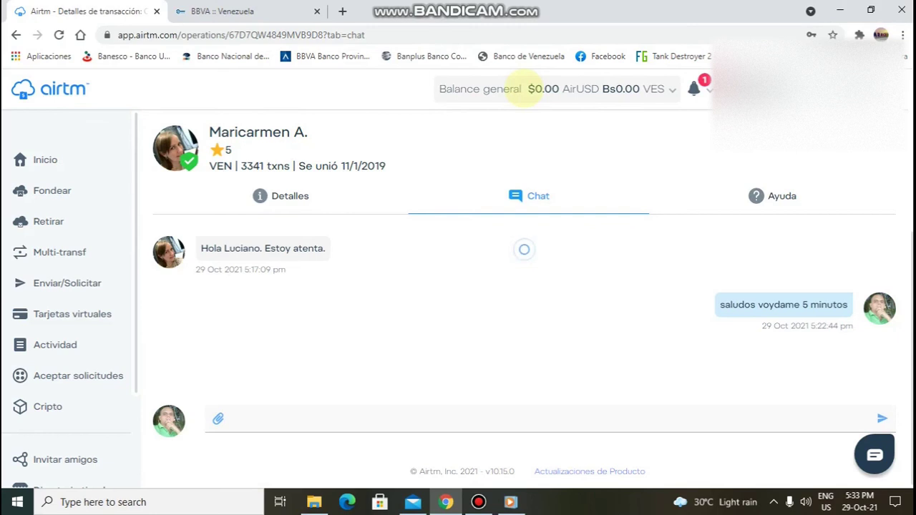